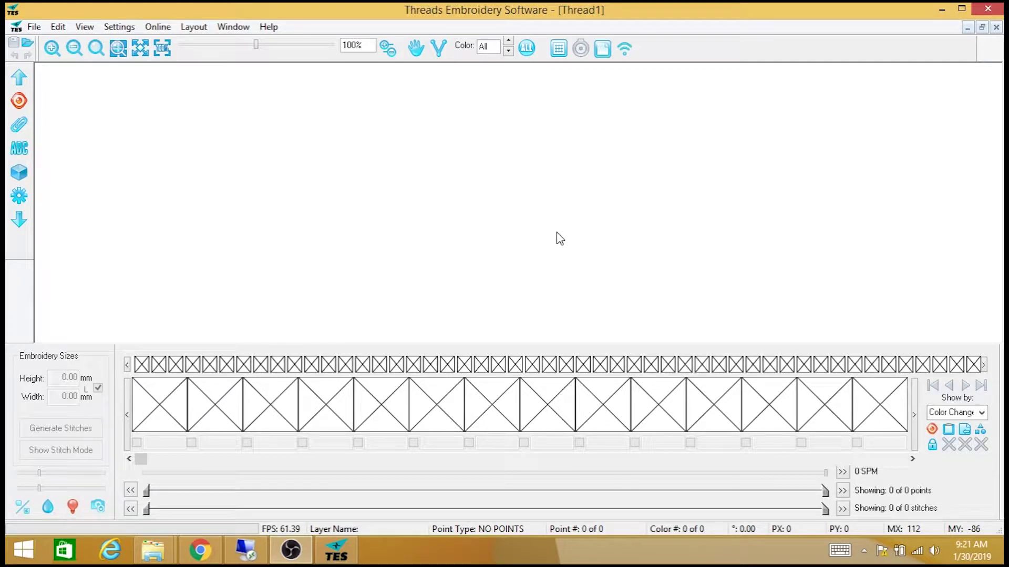
# Load the american-flag-logo image from the Desktop as the backdrop for digitizing.
pyautogui.click(603, 55)
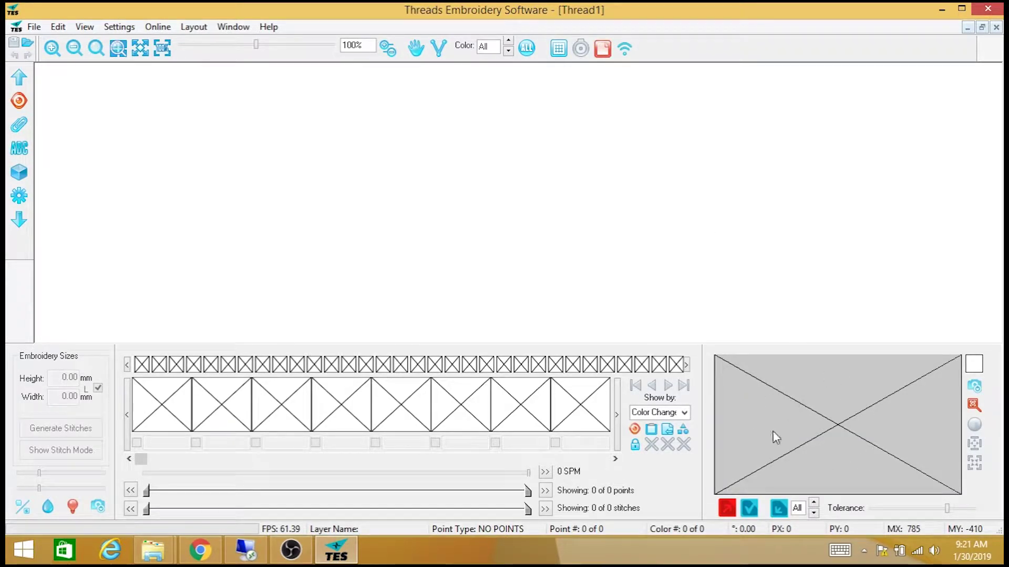
pyautogui.click(834, 418)
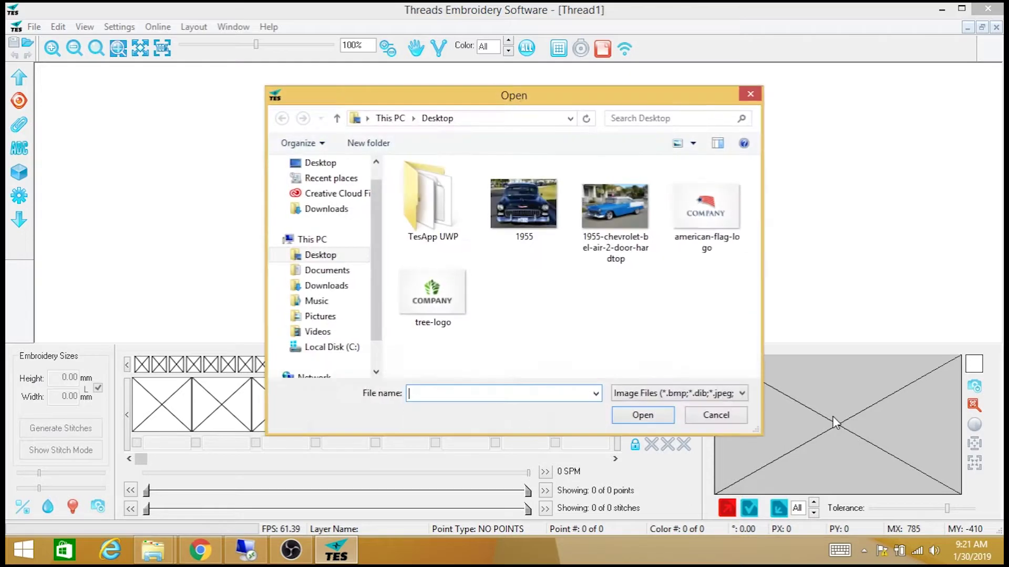
pyautogui.doubleClick(716, 243)
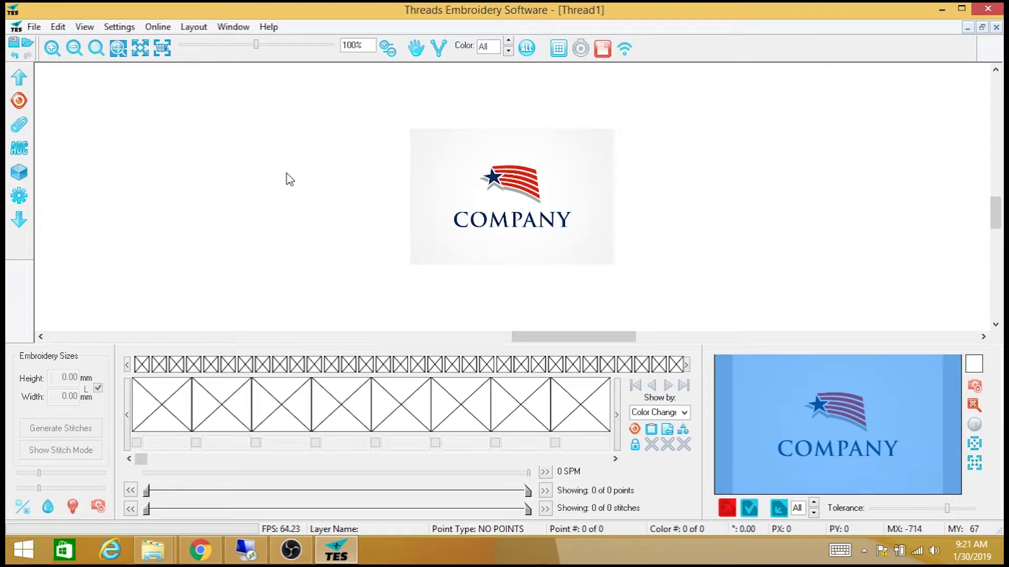
# Switch to the full-screen drawing area with the flag graphic enlarged to fill it.
pyautogui.click(51, 48)
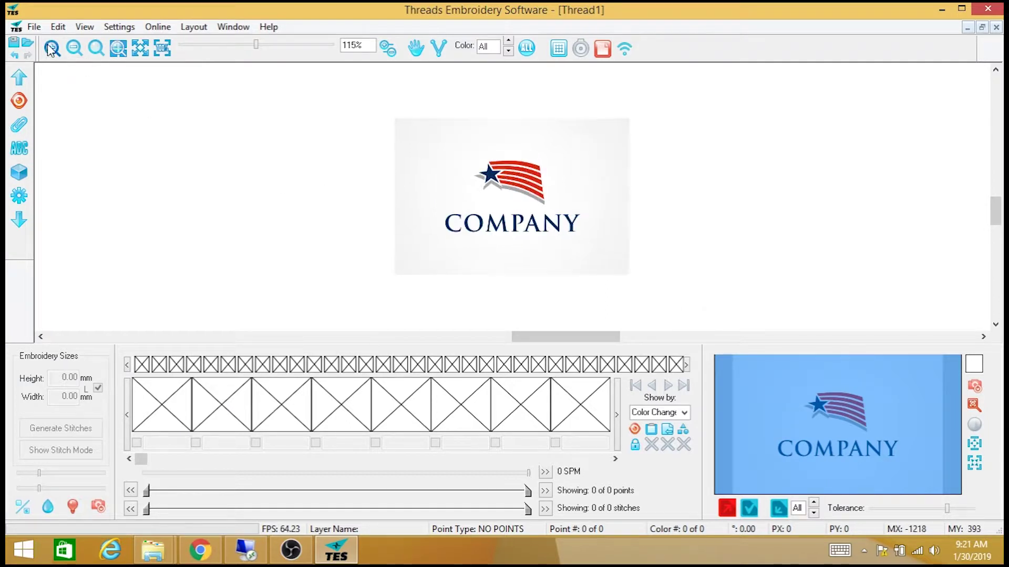
pyautogui.click(51, 48)
pyautogui.click(52, 48)
pyautogui.click(52, 48)
pyautogui.click(52, 48)
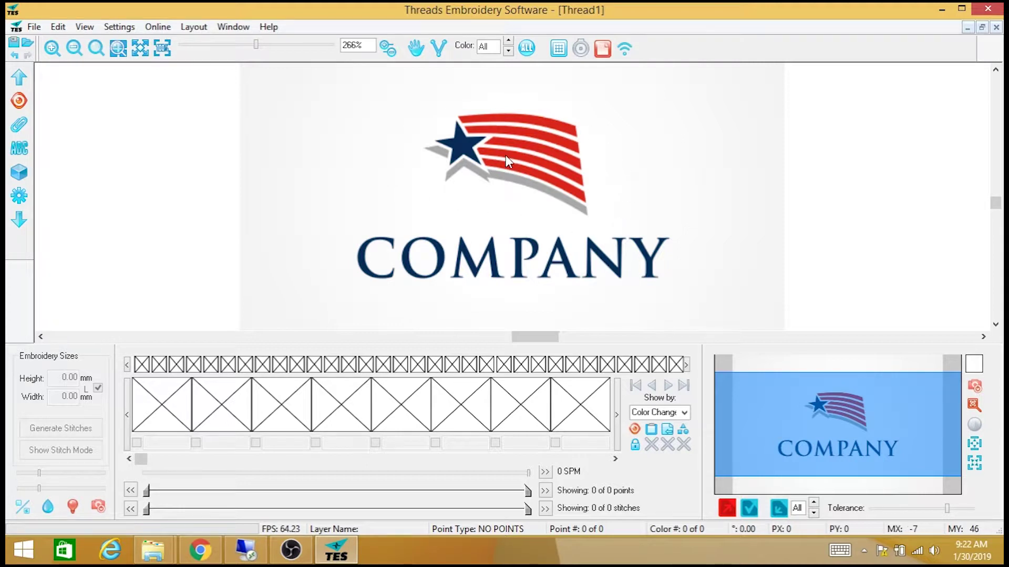
pyautogui.scroll(3, 472, 204)
pyautogui.scroll(5, 486, 198)
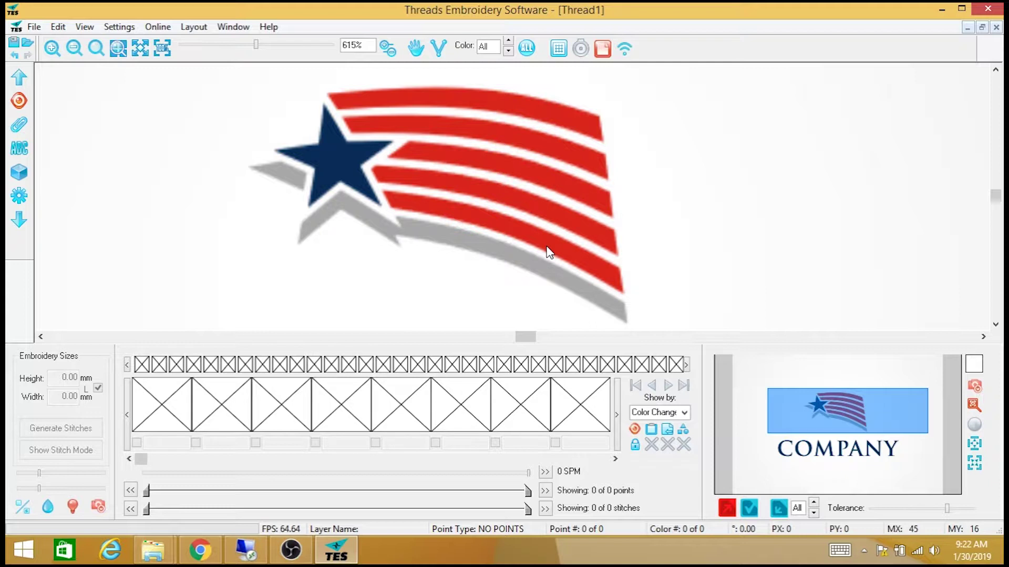
pyautogui.press('F11')
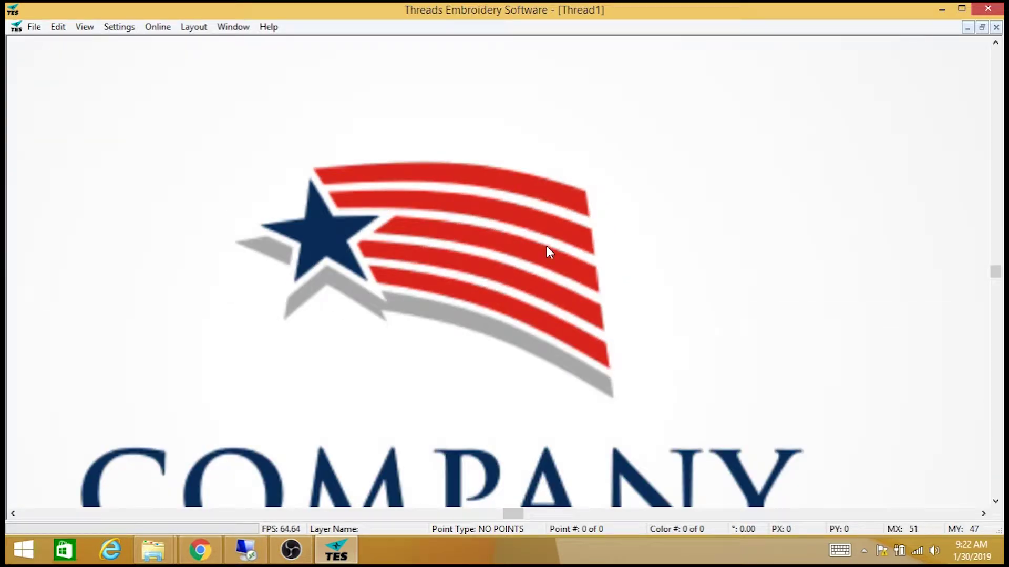
pyautogui.scroll(2, 546, 246)
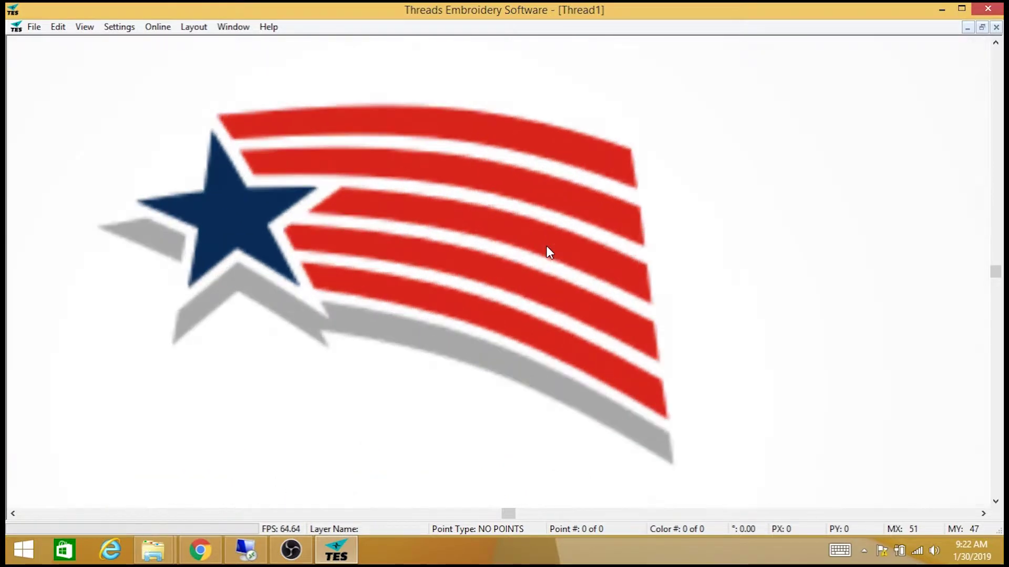
pyautogui.scroll(1, 547, 246)
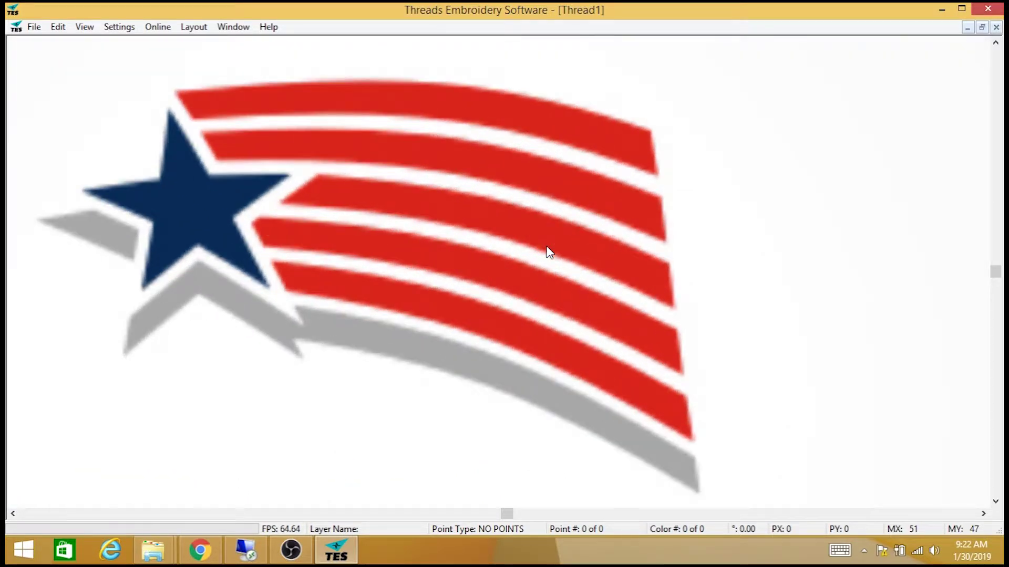
pyautogui.moveTo(566, 255); pyautogui.dragTo(587, 263)
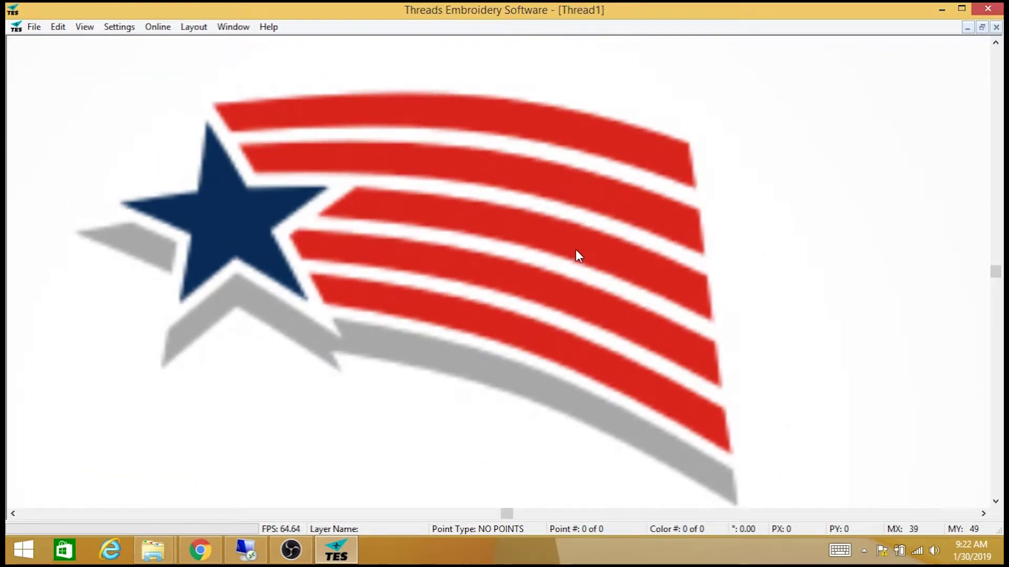
# Place six Normal points in a small star-shaped cluster near the top red stripe's end farthest from the blue star.
pyautogui.rightClick(528, 266)
pyautogui.moveTo(547, 274)
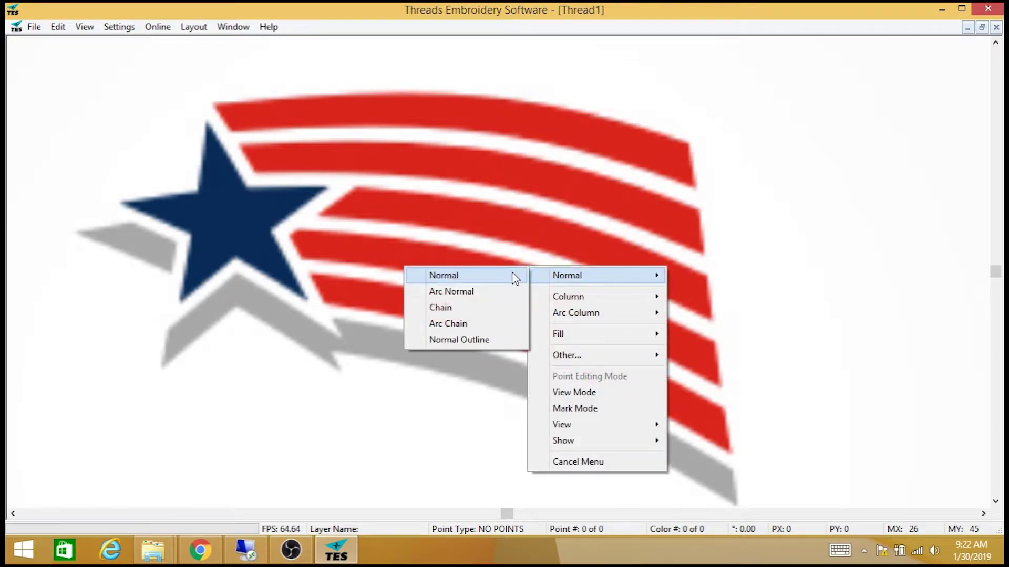
pyautogui.click(494, 277)
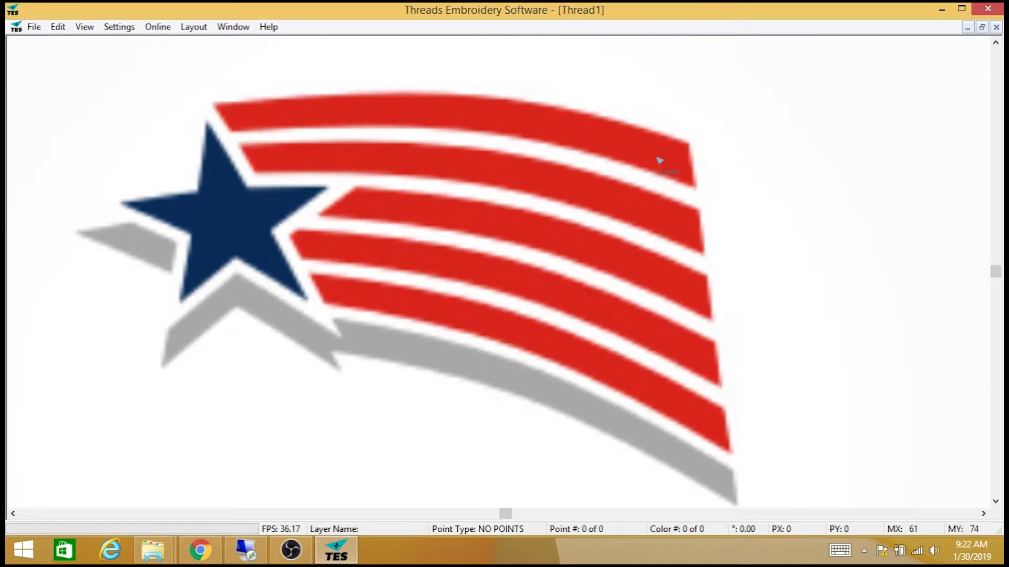
pyautogui.click(660, 147)
pyautogui.click(666, 161)
pyautogui.click(653, 160)
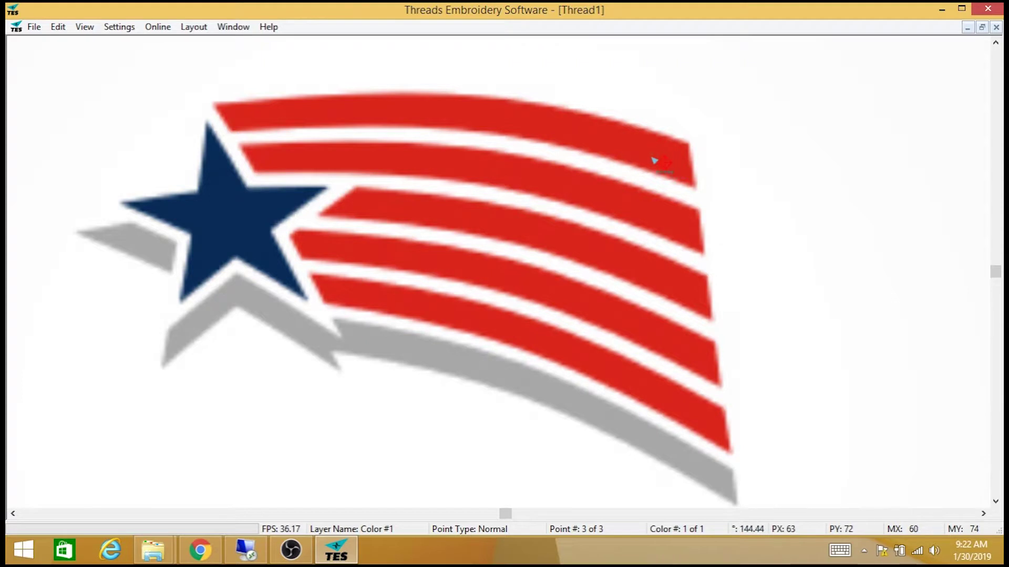
pyautogui.click(667, 156)
pyautogui.click(669, 160)
pyautogui.click(653, 161)
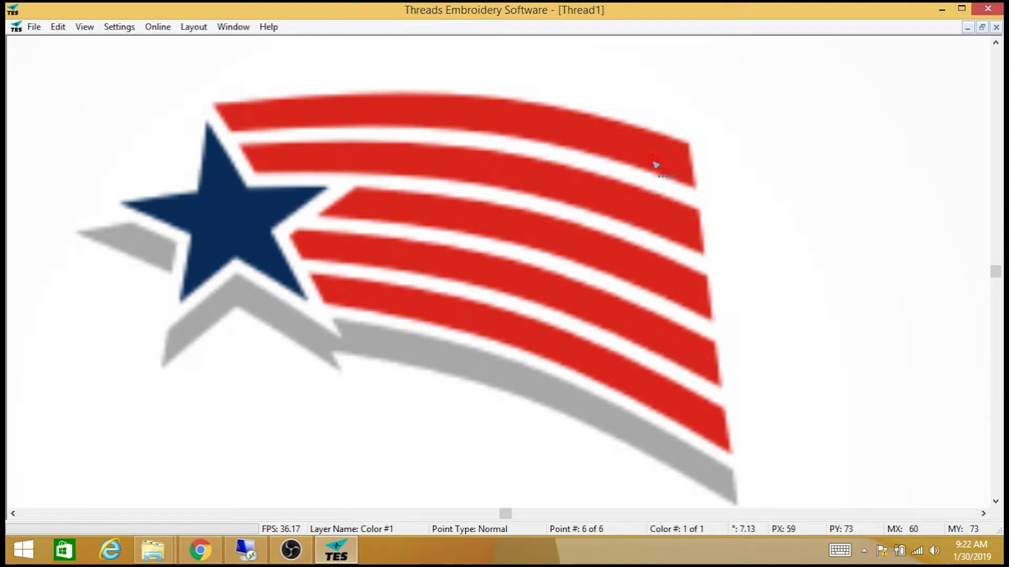
# Continue the Normal points along the middle of the top red stripe to its end beside the blue star.
pyautogui.click(554, 126)
pyautogui.click(554, 129)
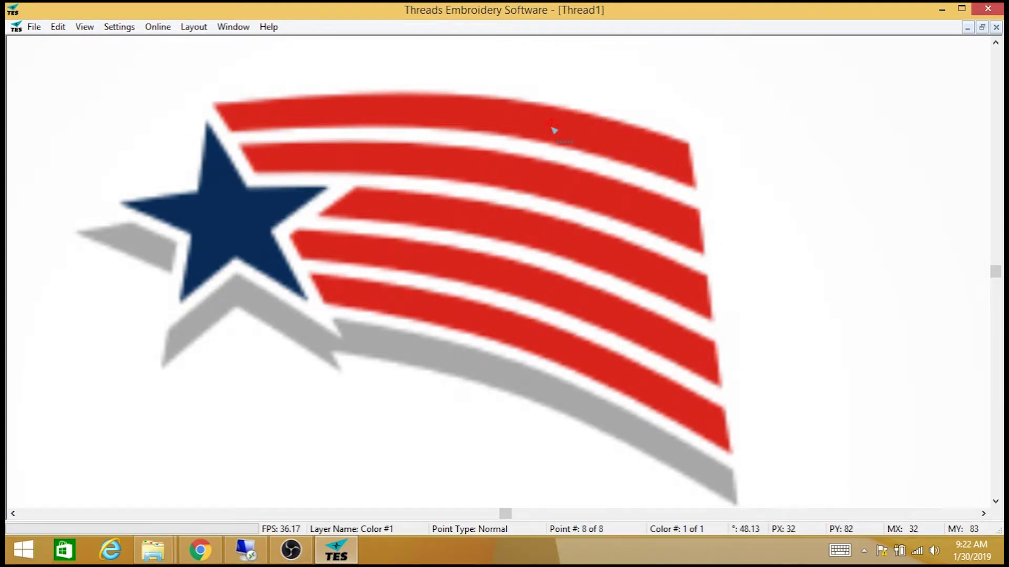
pyautogui.click(492, 117)
pyautogui.click(426, 112)
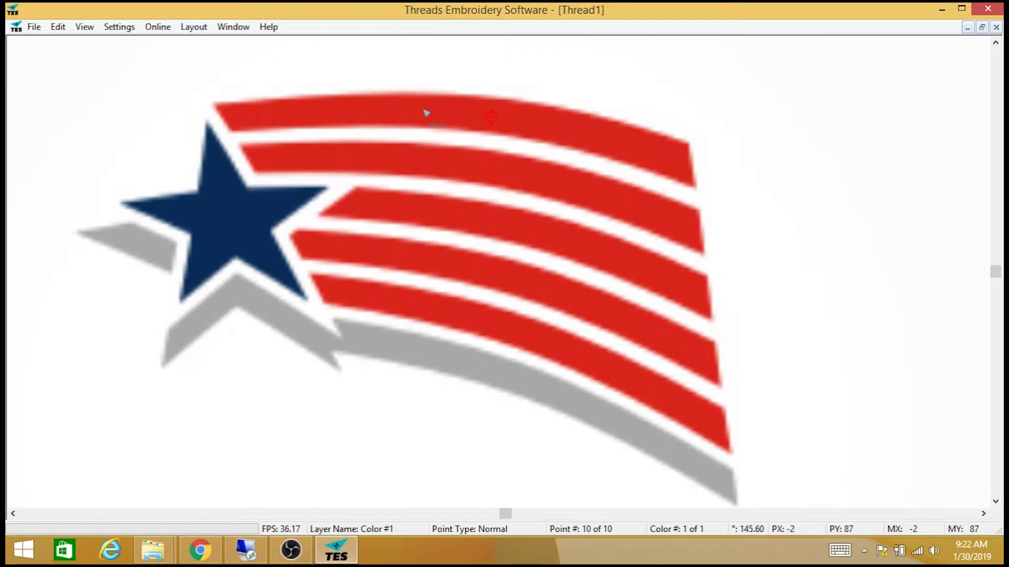
pyautogui.click(357, 112)
pyautogui.click(302, 112)
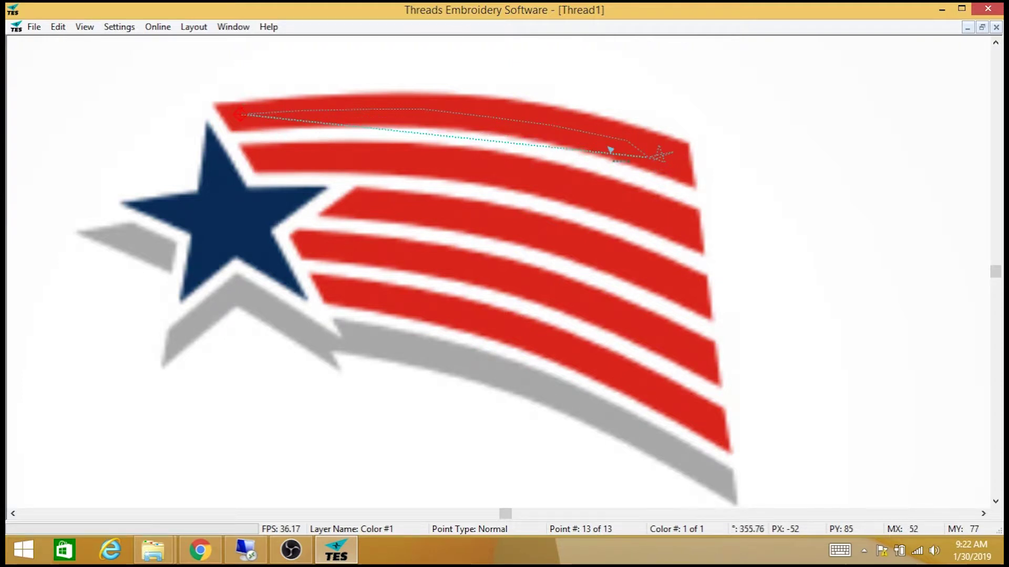
# Outline the top red stripe as an Arc Column, placing point pairs along both edges from the blue star to the stripe's far end.
pyautogui.rightClick(239, 118)
pyautogui.moveTo(307, 152)
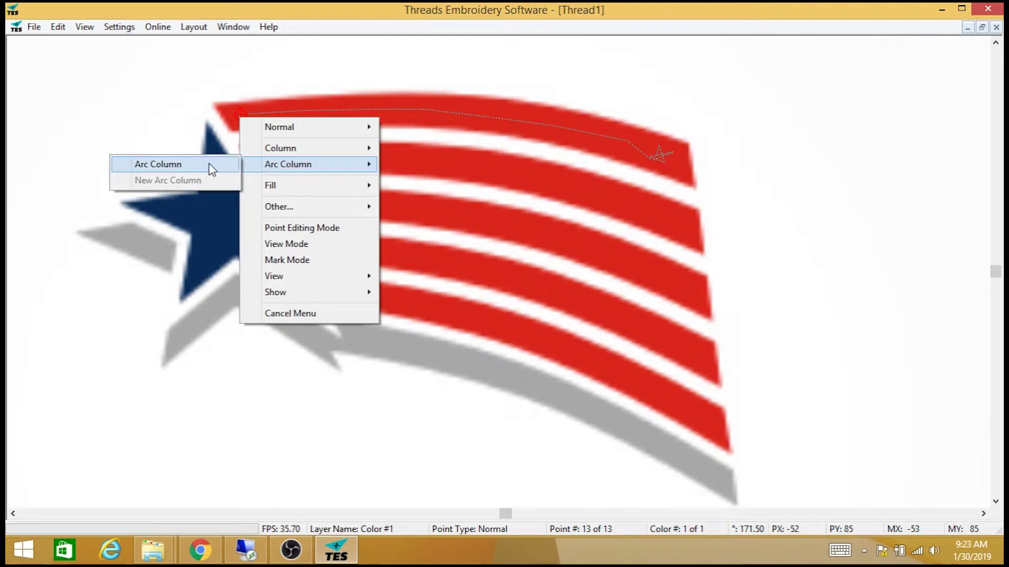
pyautogui.click(211, 167)
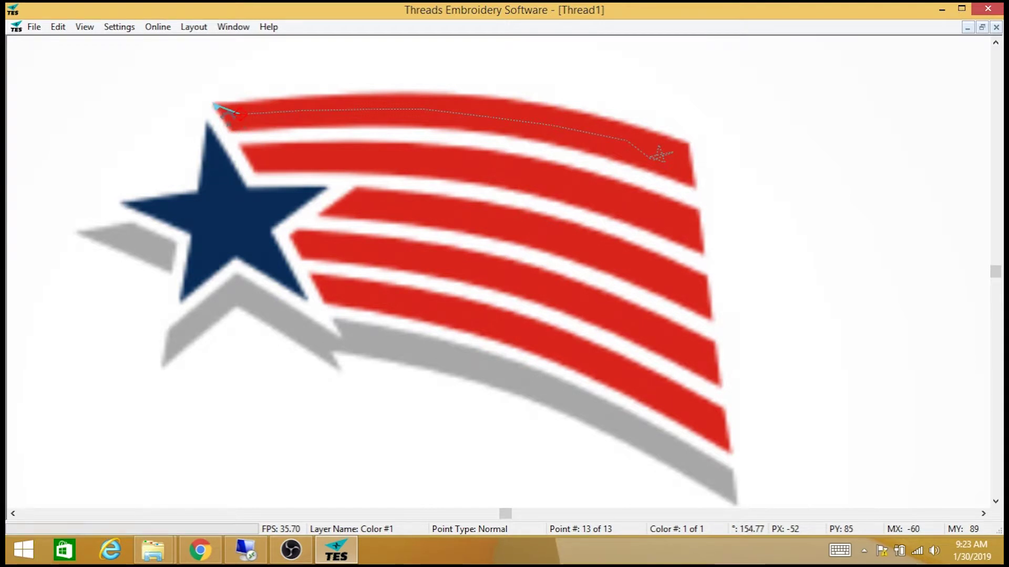
pyautogui.click(213, 105)
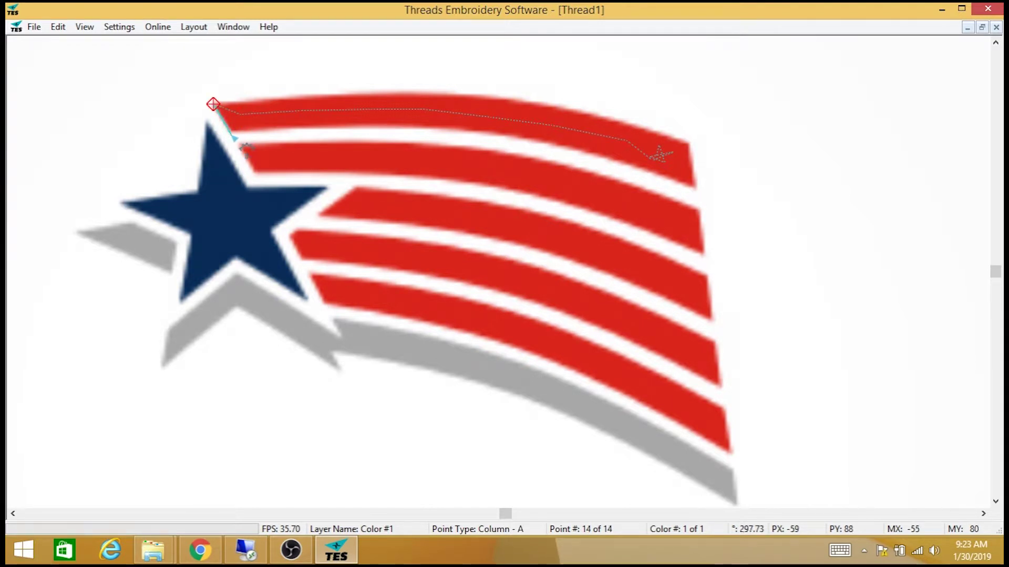
pyautogui.click(232, 133)
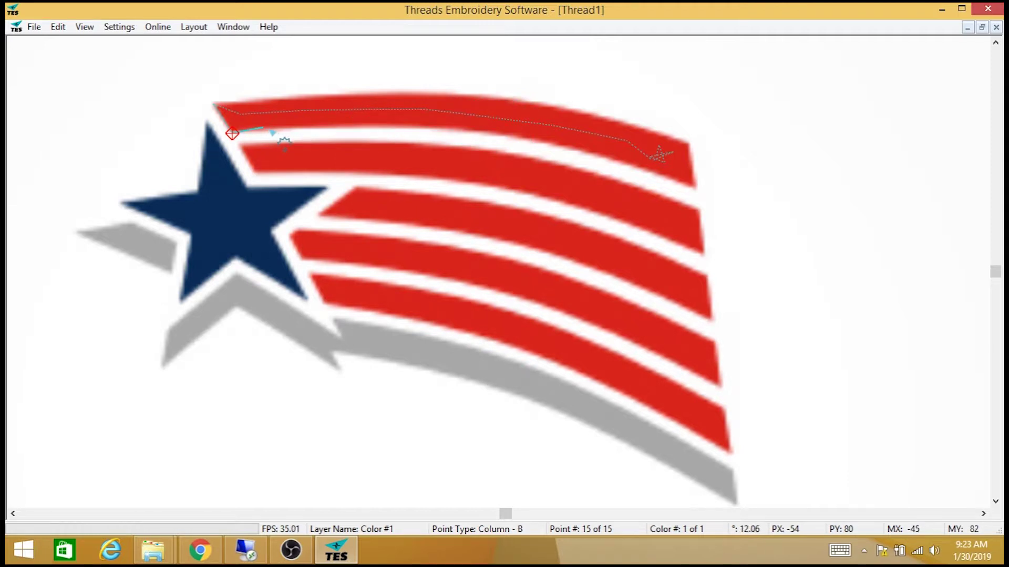
pyautogui.click(311, 128)
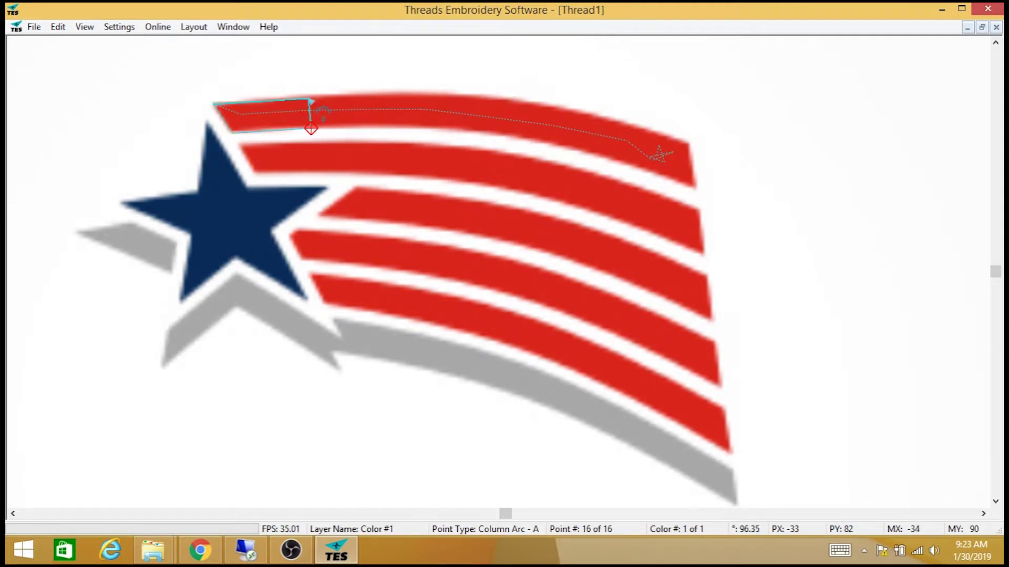
pyautogui.click(307, 97)
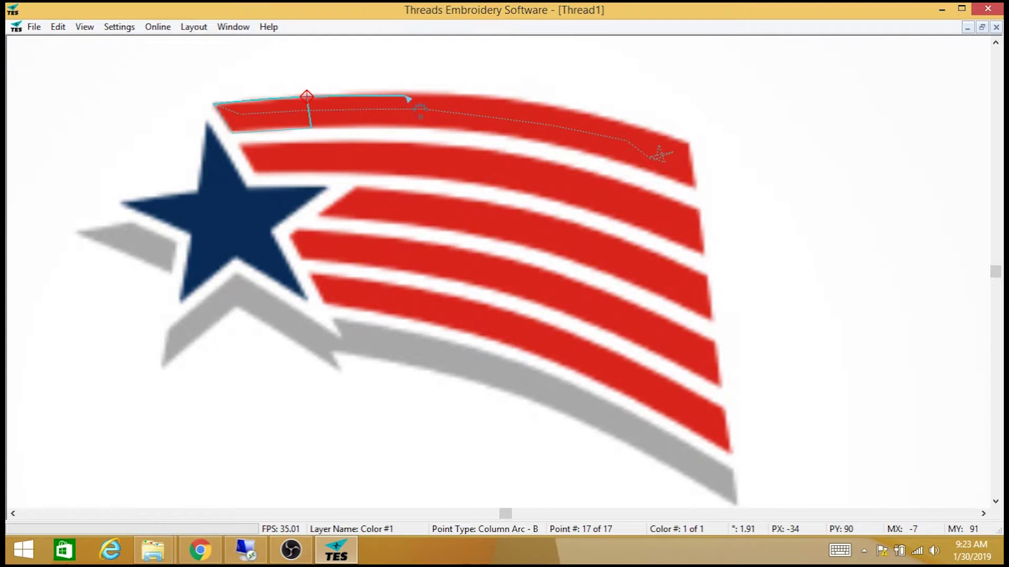
pyautogui.click(406, 96)
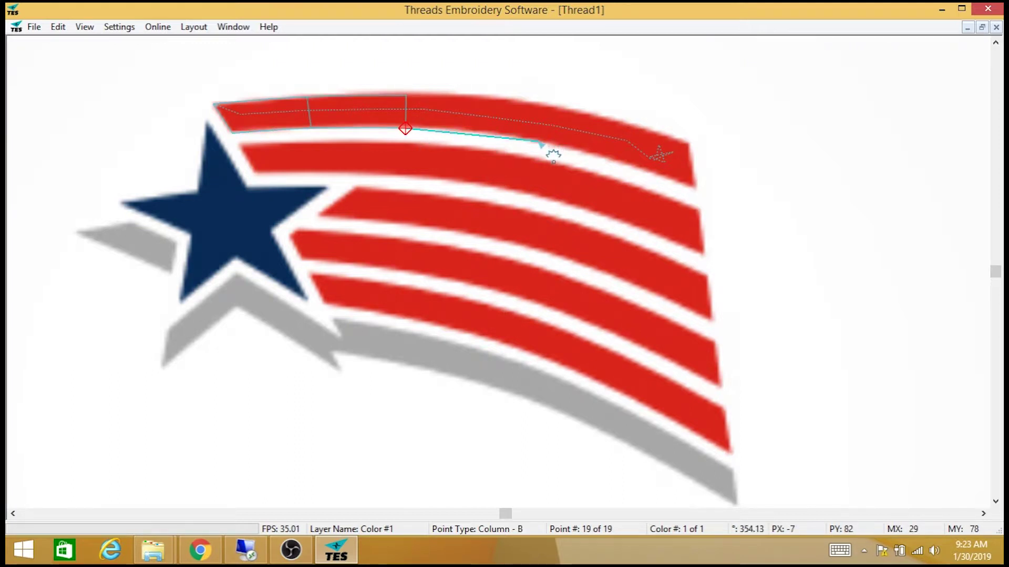
pyautogui.click(538, 143)
pyautogui.click(547, 105)
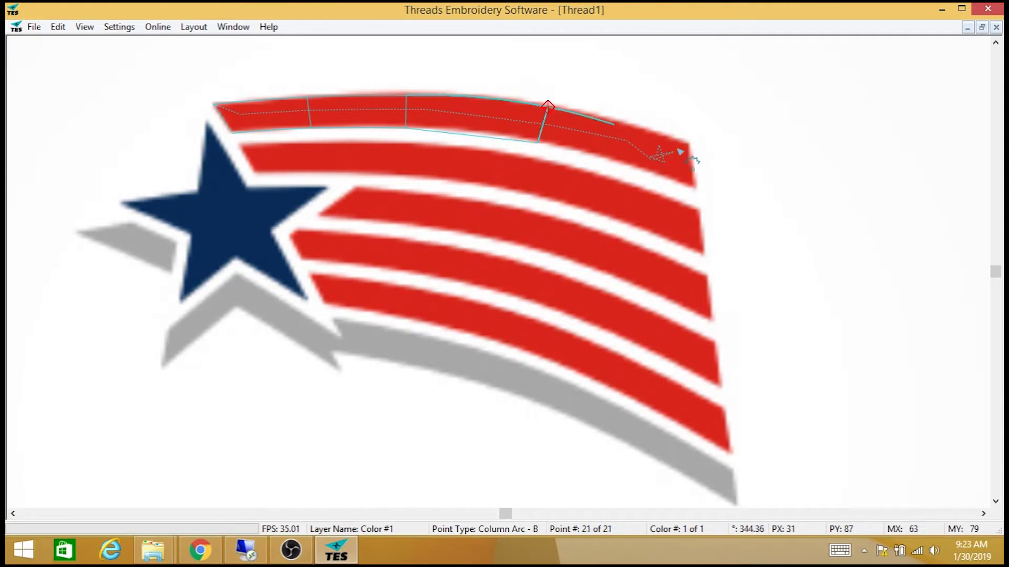
pyautogui.click(689, 144)
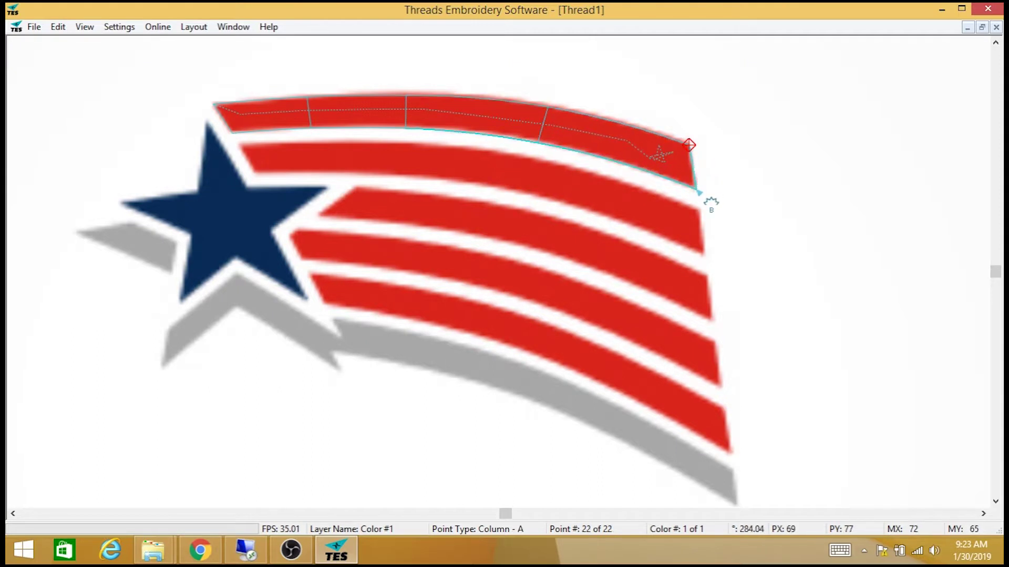
pyautogui.click(696, 189)
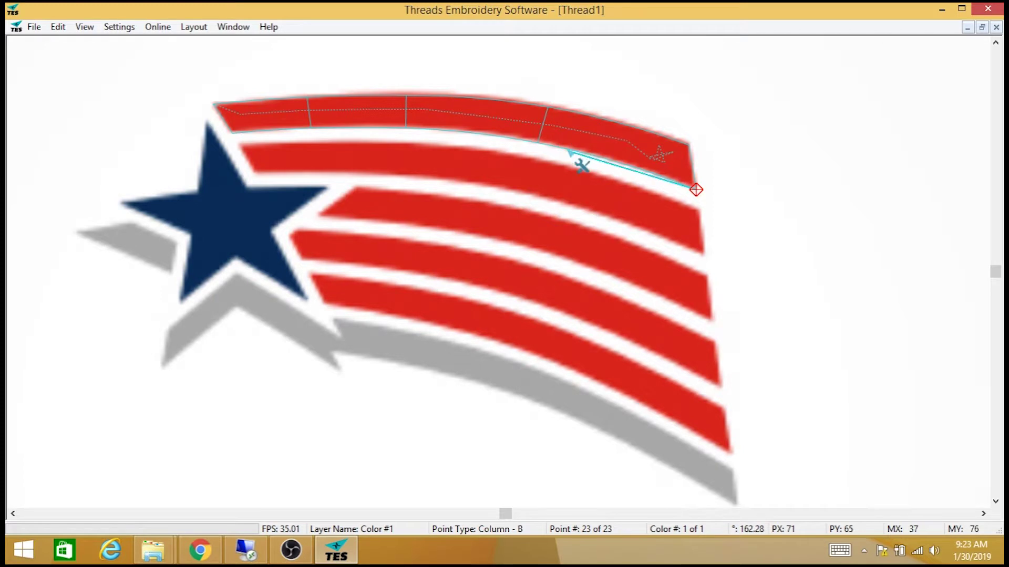
# Edit the top stripe's column by moving its last pair of arc points slightly away from the blue star.
pyautogui.press('Return')
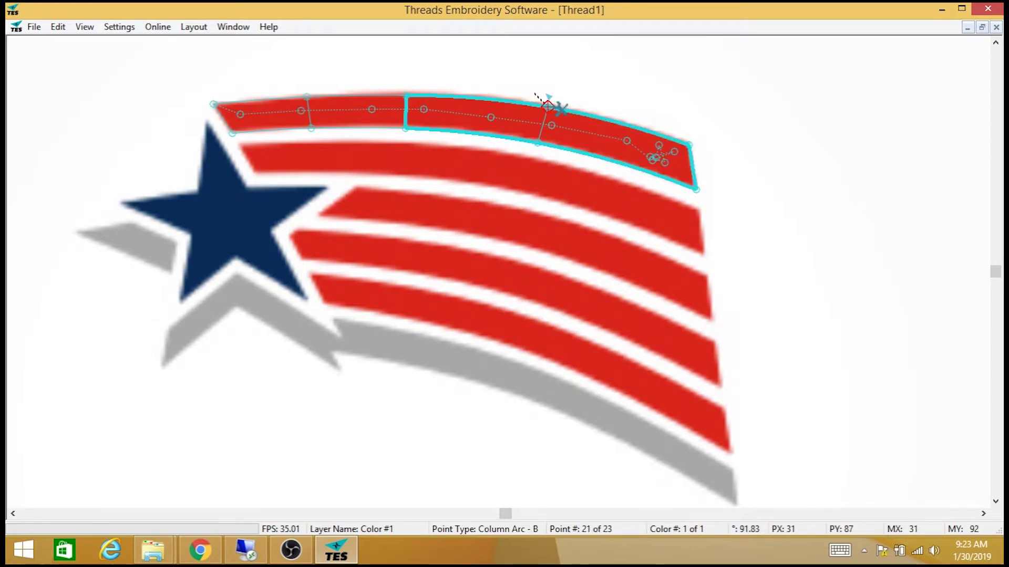
pyautogui.moveTo(538, 143); pyautogui.dragTo(552, 144)
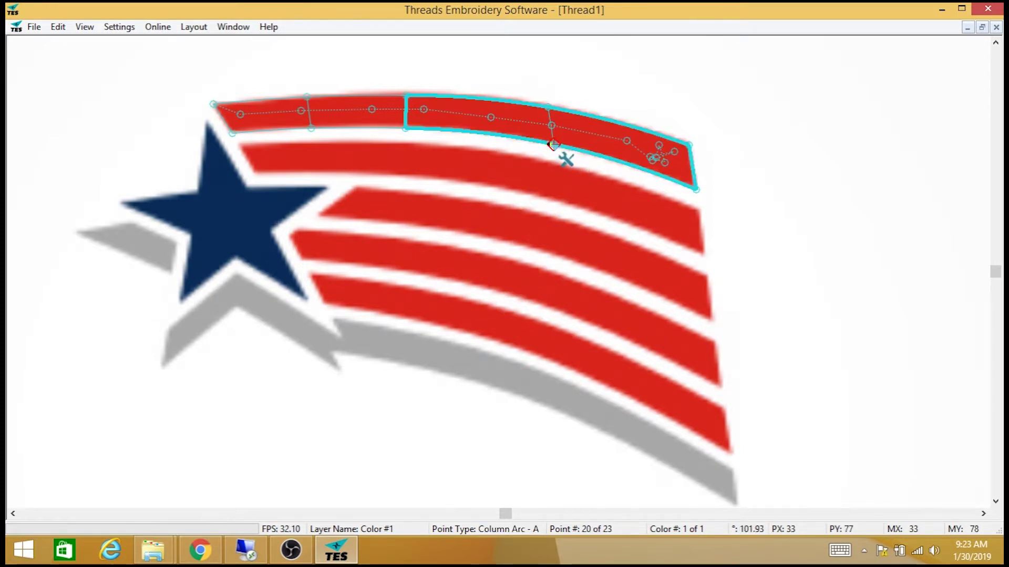
pyautogui.moveTo(549, 107)
pyautogui.mouseDown()
pyautogui.moveTo(560, 112)
pyautogui.moveTo(554, 104)
pyautogui.mouseUp()
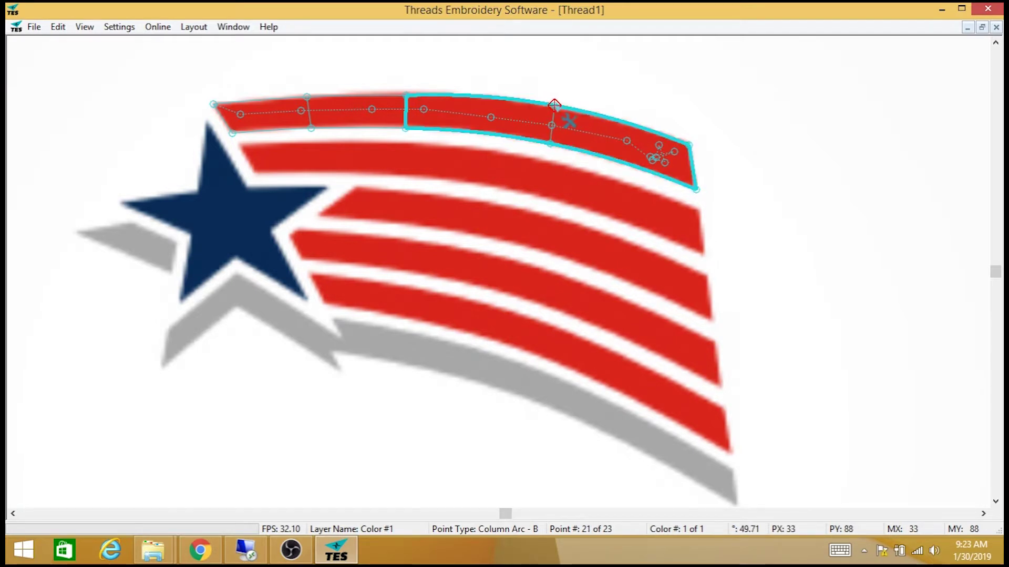
pyautogui.click(500, 135)
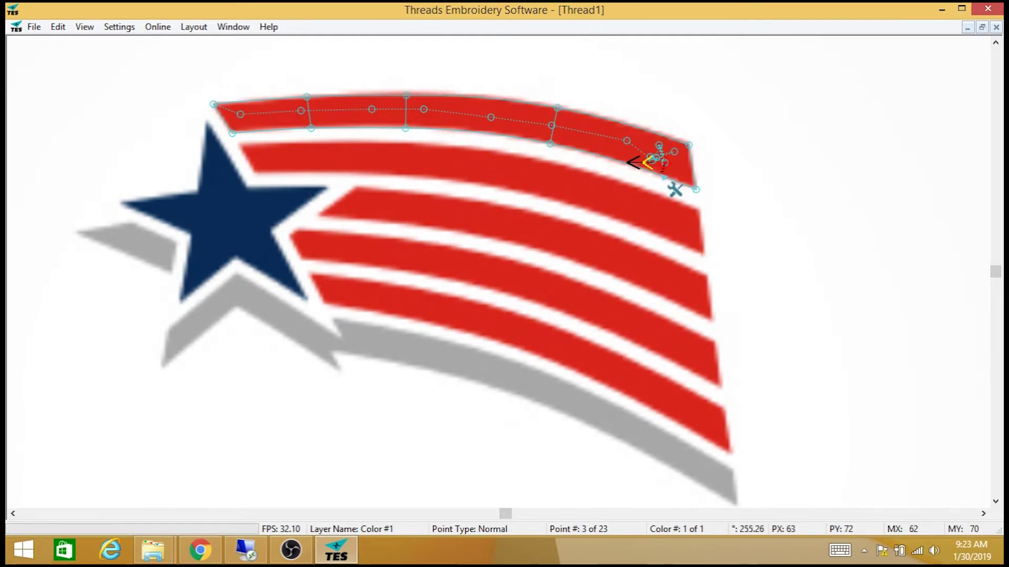
pyautogui.click(539, 207)
pyautogui.click(640, 189)
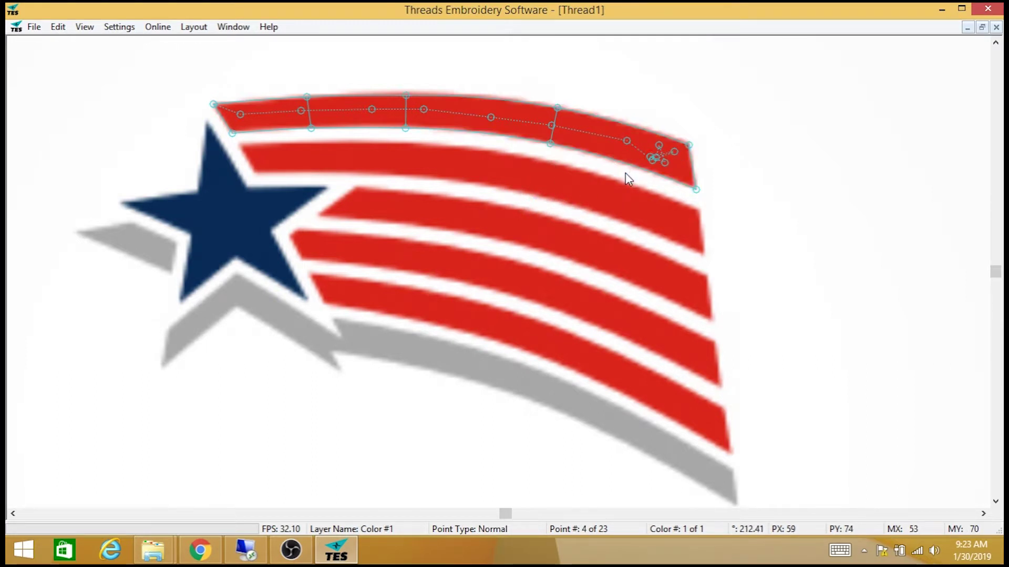
# Continue from the top stripe column's last point with three Normal tie-off points back and forth along the stripe's far end.
pyautogui.rightClick(704, 181)
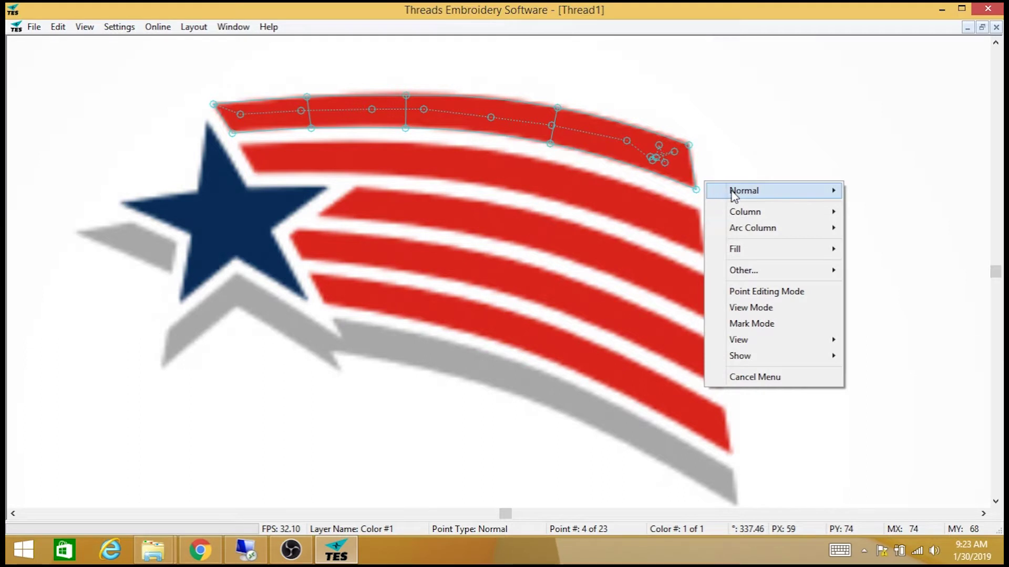
pyautogui.moveTo(743, 193)
pyautogui.click(680, 193)
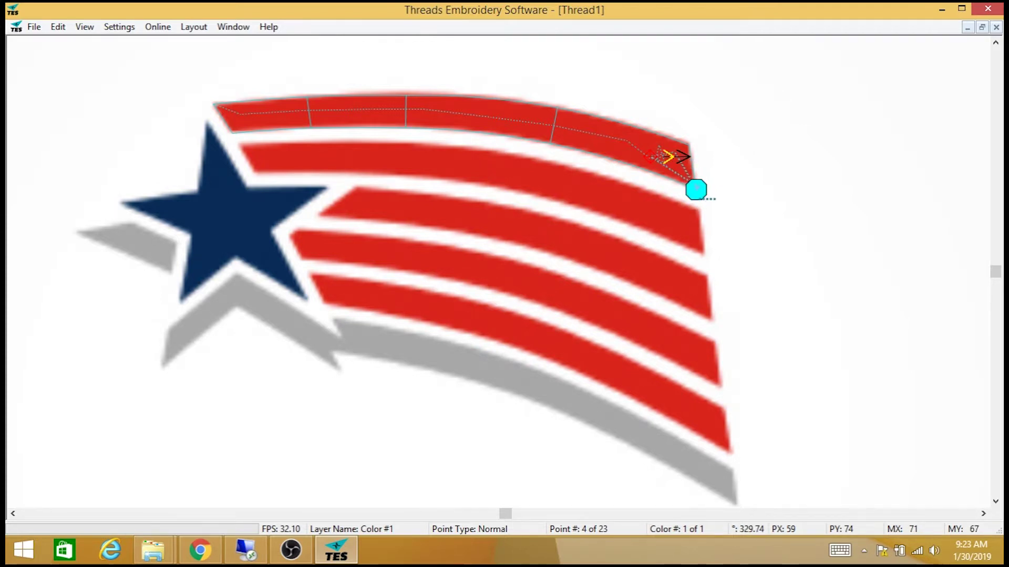
pyautogui.rightClick(693, 189)
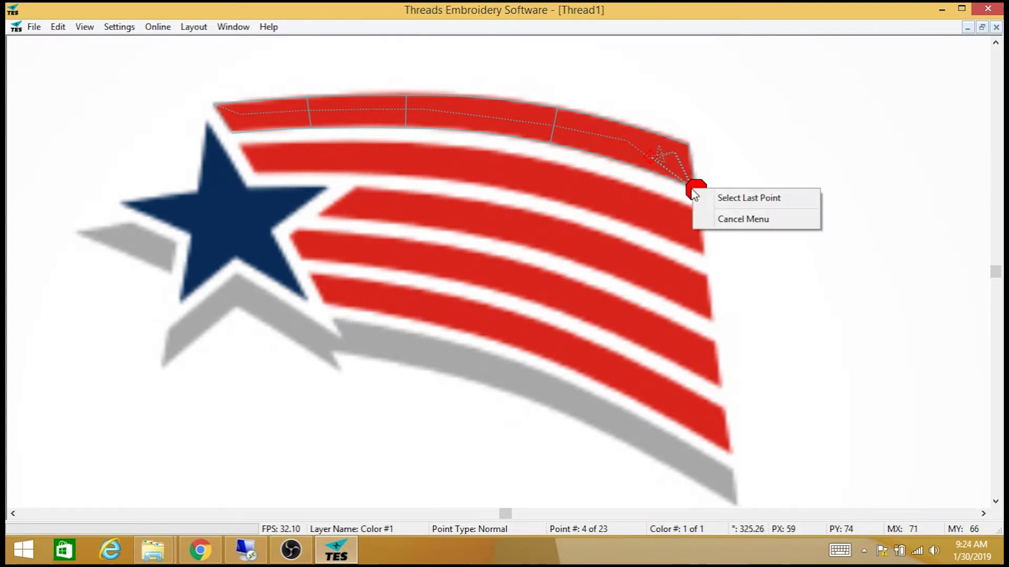
pyautogui.click(728, 198)
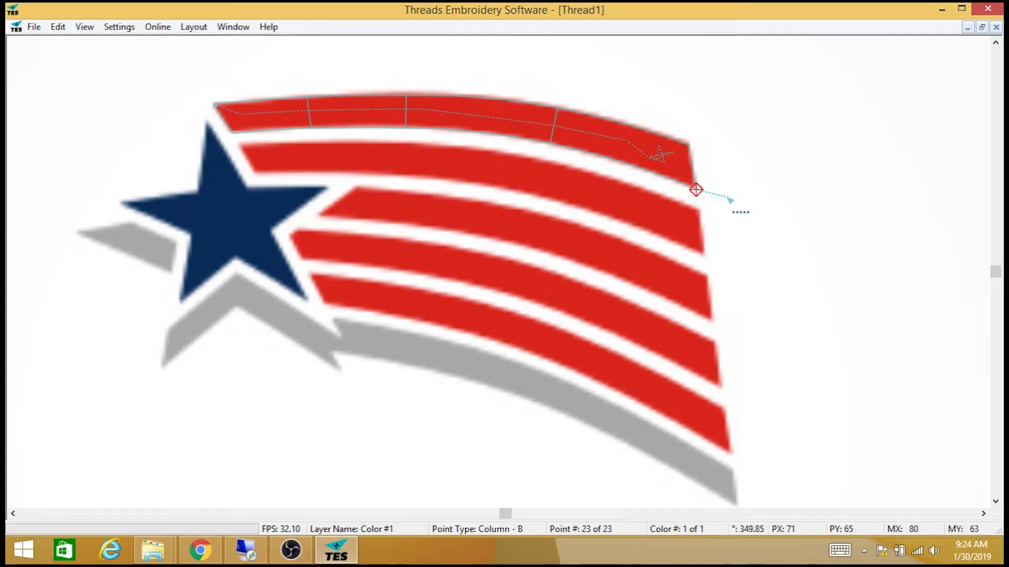
pyautogui.click(693, 169)
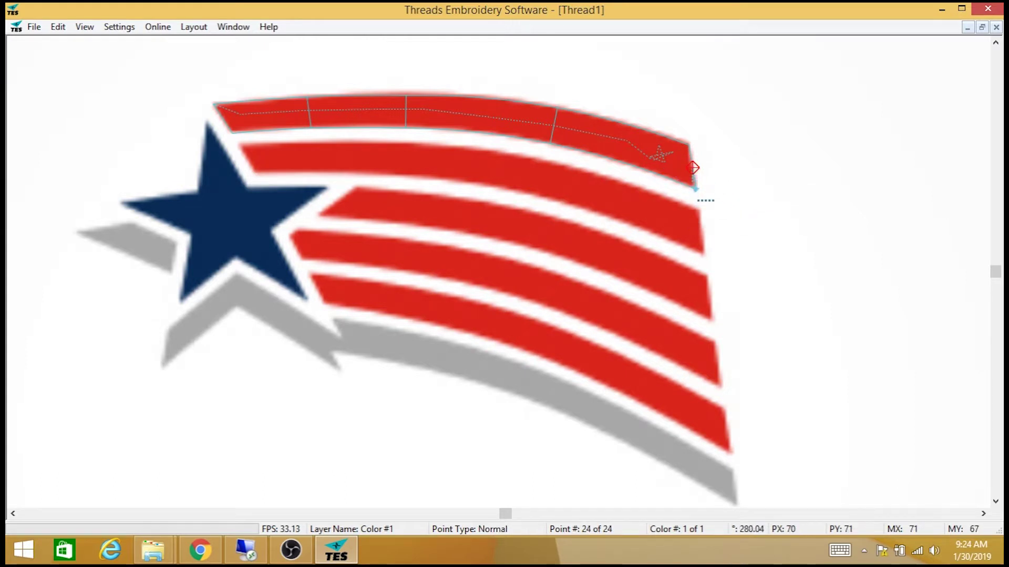
pyautogui.click(693, 170)
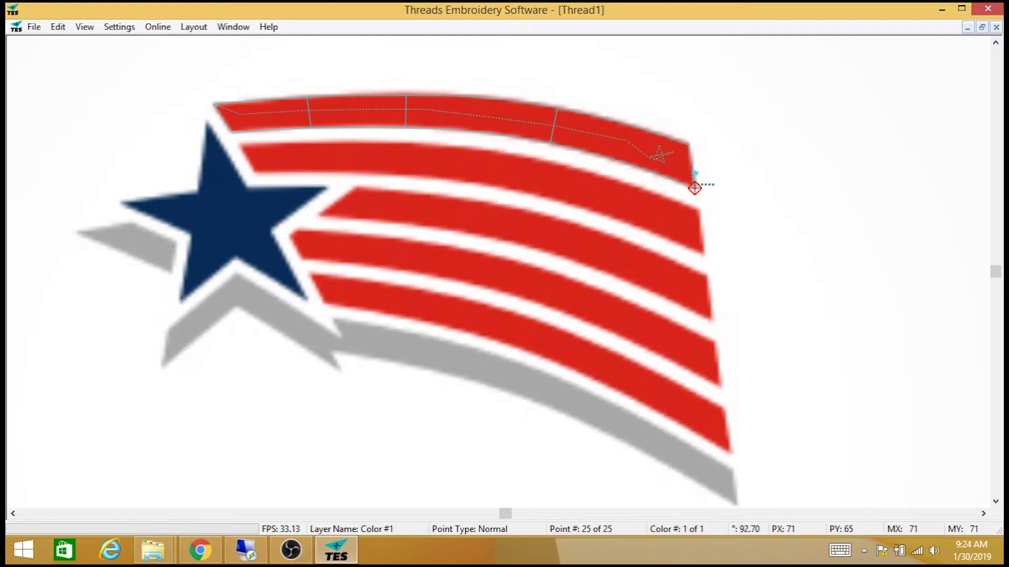
pyautogui.click(693, 167)
# Add a Trim point at the second red stripe's far end and start a small cluster of Normal points there.
pyautogui.rightClick(693, 169)
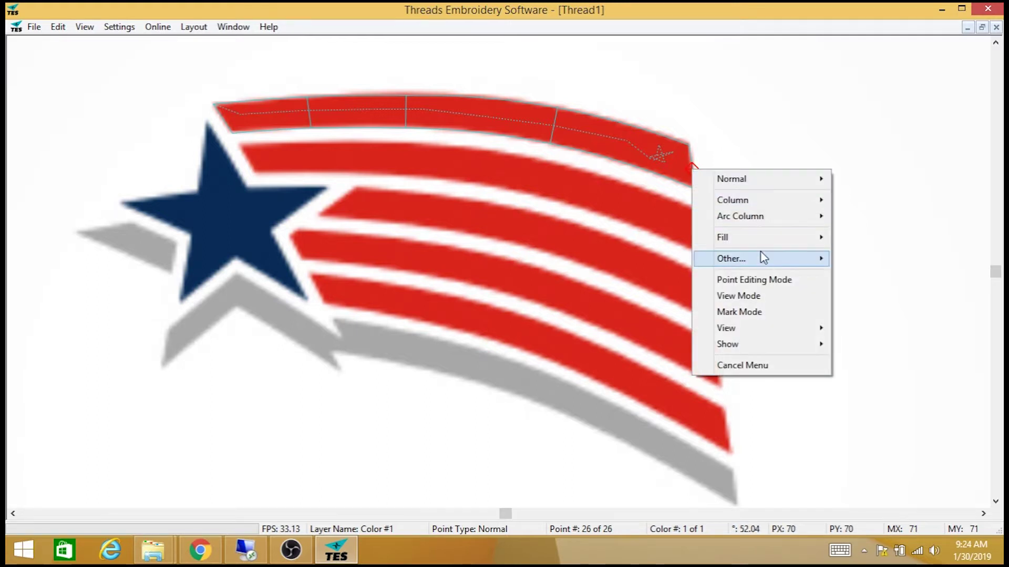
pyautogui.moveTo(762, 260)
pyautogui.click(651, 259)
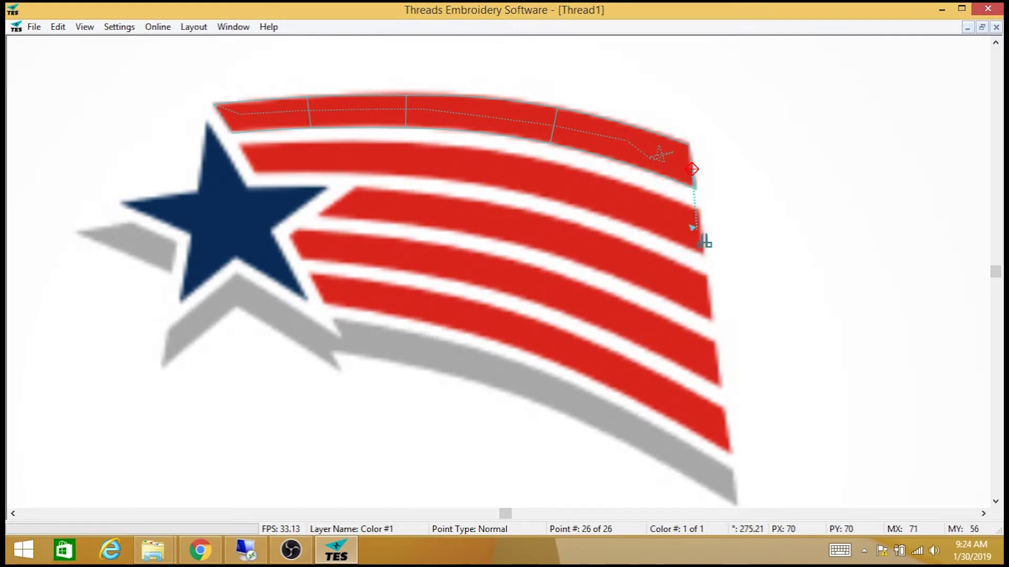
pyautogui.click(684, 228)
pyautogui.click(683, 221)
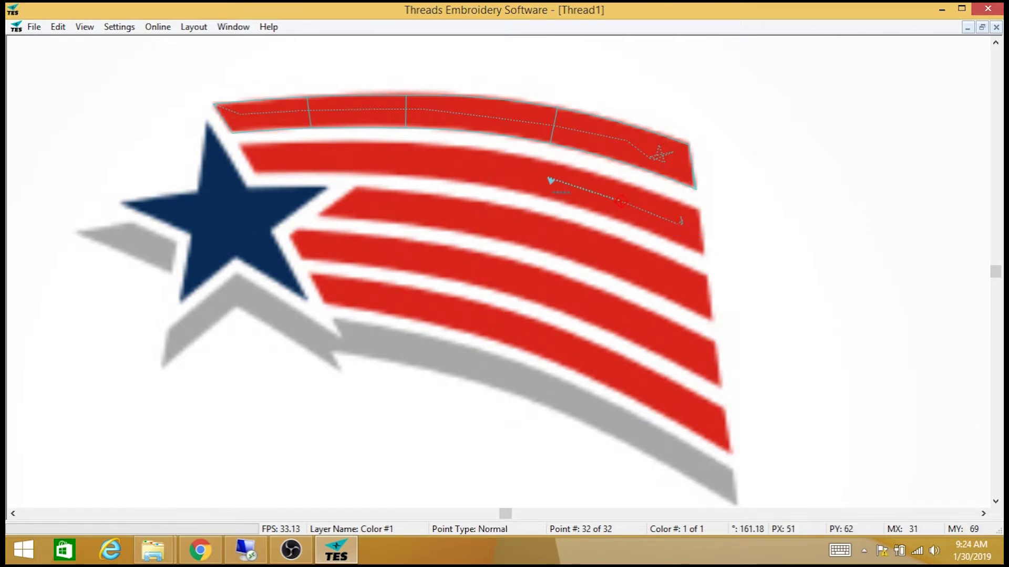
# Run Normal points along the middle of the second red stripe to its end beside the blue star.
pyautogui.click(621, 200)
pyautogui.click(437, 161)
pyautogui.click(361, 160)
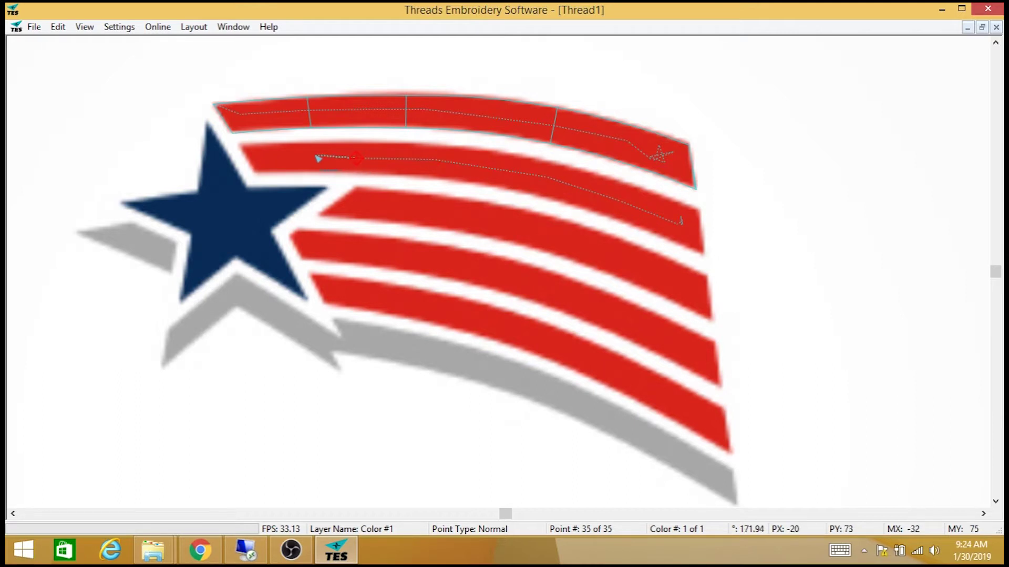
pyautogui.click(314, 156)
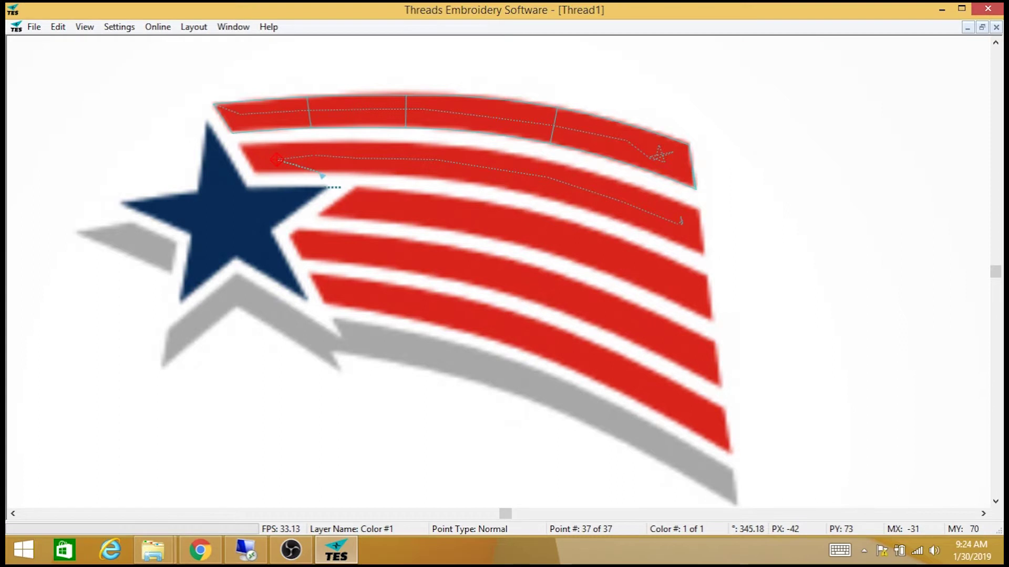
# Outline the second red stripe as an Arc Column, placing point pairs along both edges from the blue star to the far end.
pyautogui.rightClick(274, 150)
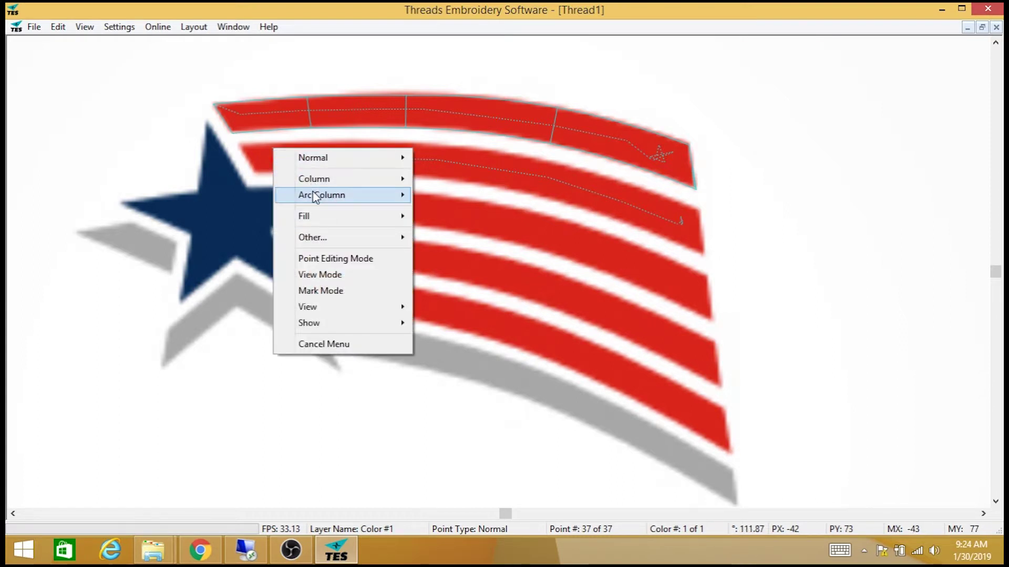
pyautogui.moveTo(313, 196)
pyautogui.click(255, 196)
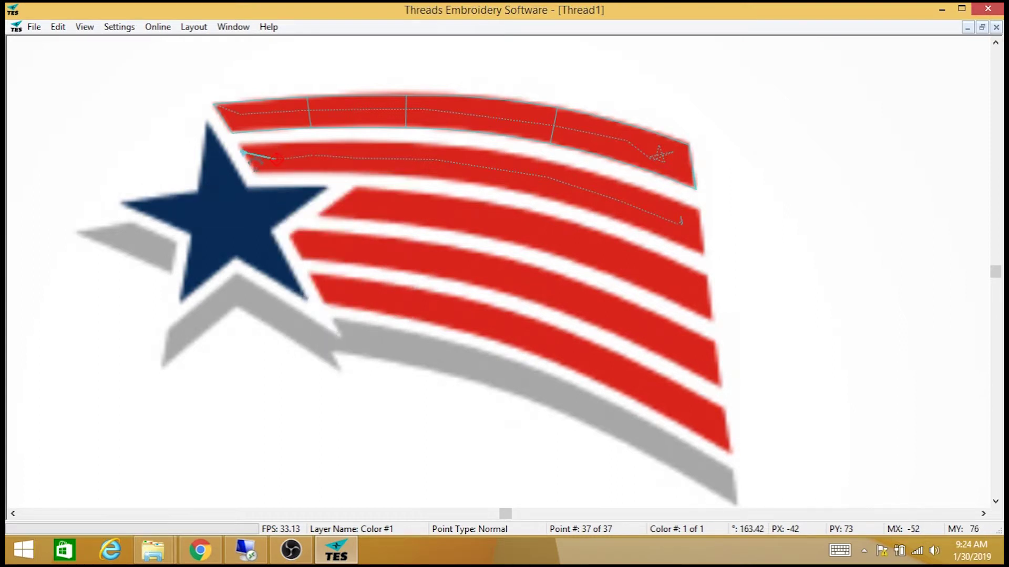
pyautogui.click(242, 146)
pyautogui.click(254, 175)
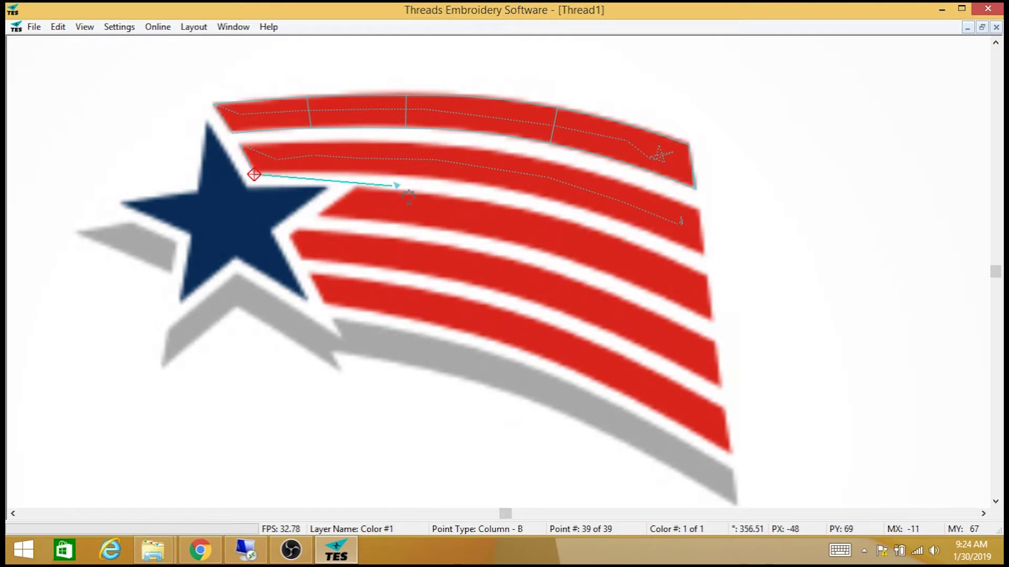
pyautogui.click(393, 174)
pyautogui.click(389, 142)
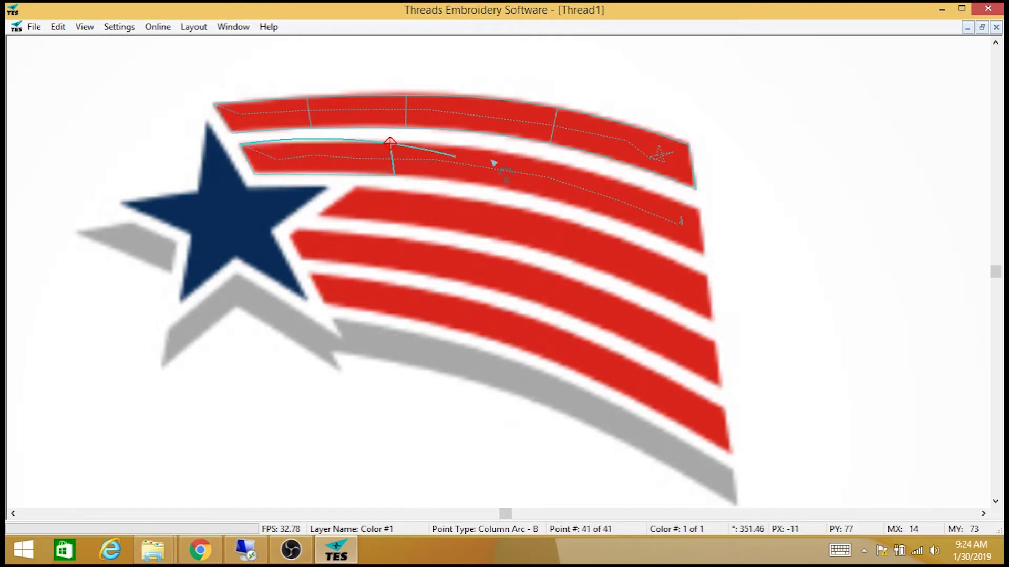
pyautogui.click(537, 160)
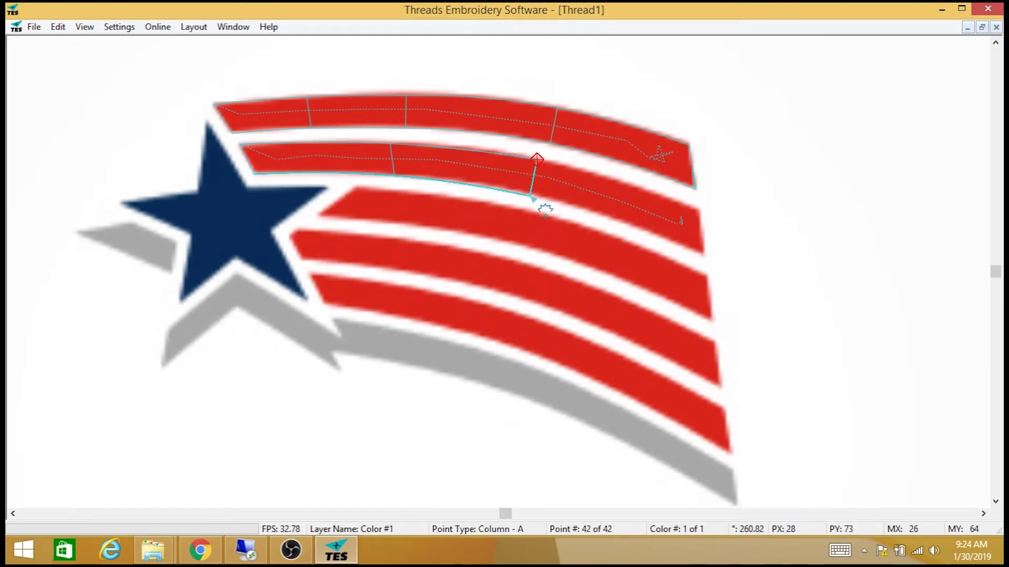
pyautogui.click(533, 196)
pyautogui.click(635, 226)
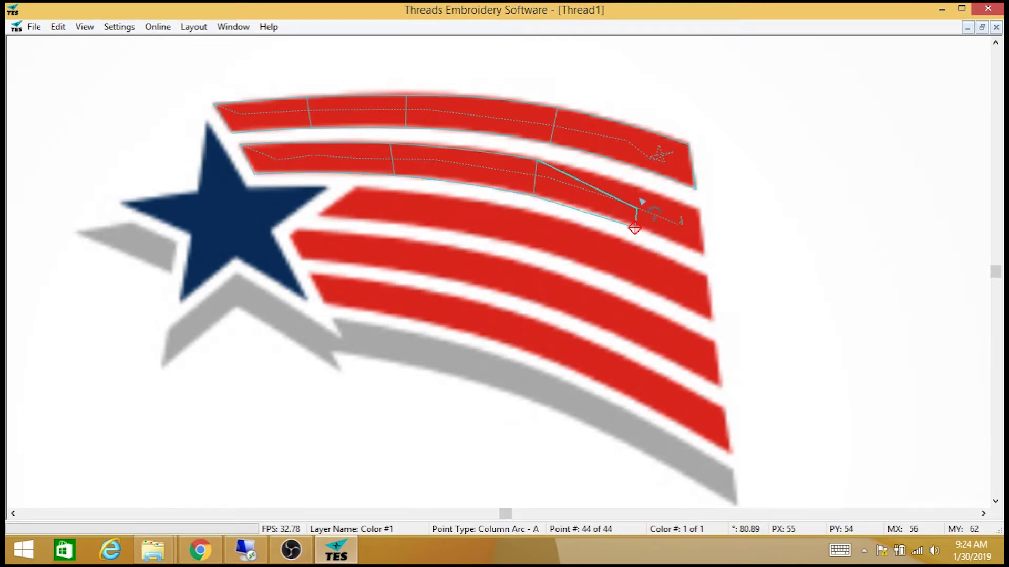
pyautogui.click(640, 188)
pyautogui.click(699, 211)
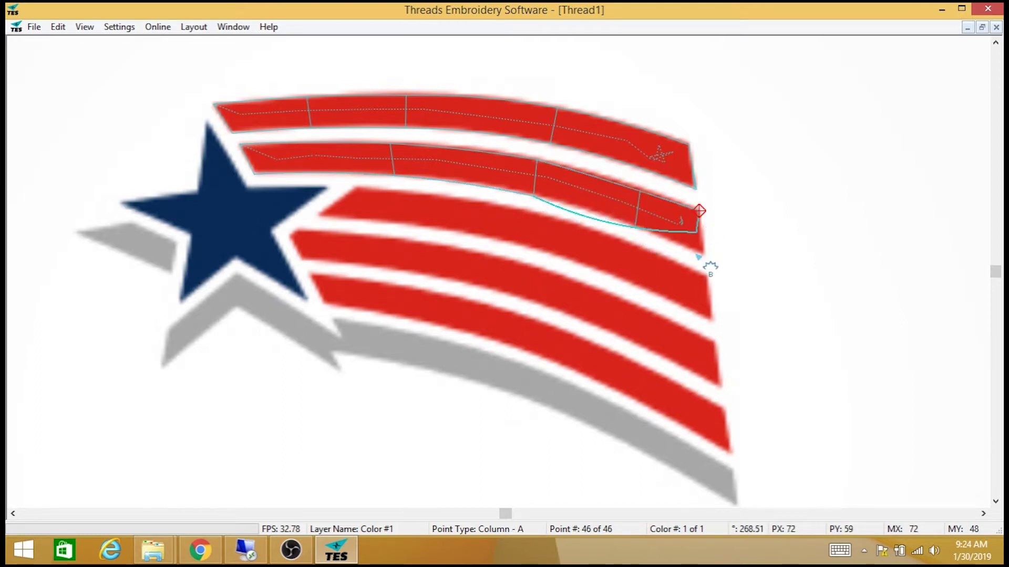
pyautogui.click(704, 256)
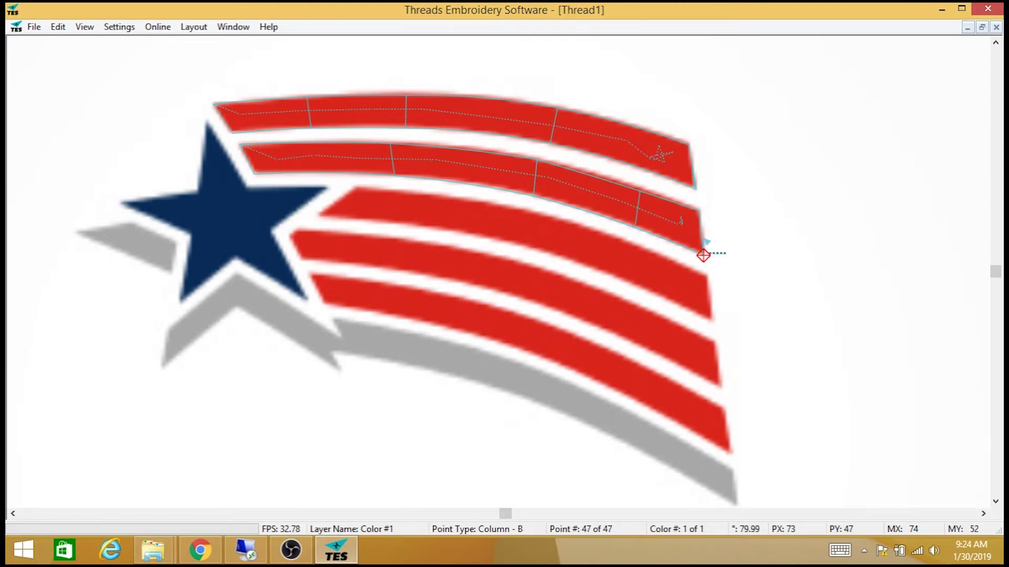
# Tie off the second stripe with four Normal points back and forth along its far end.
pyautogui.click(702, 235)
pyautogui.click(704, 252)
pyautogui.click(702, 239)
pyautogui.click(702, 243)
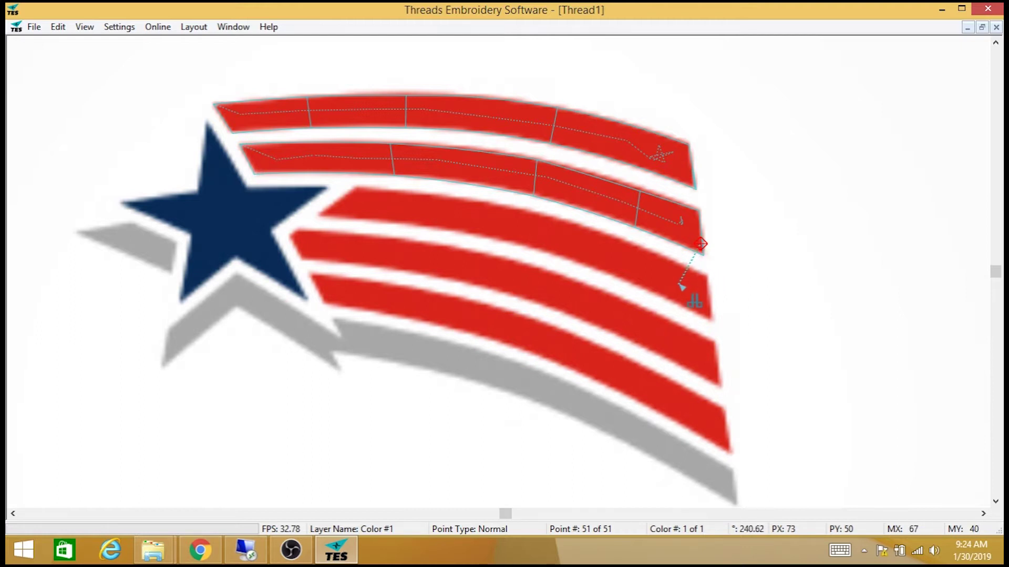
# Place a Trim point at the third red stripe's far end, followed by a small cluster of Normal points.
pyautogui.click(682, 287)
pyautogui.click(659, 274)
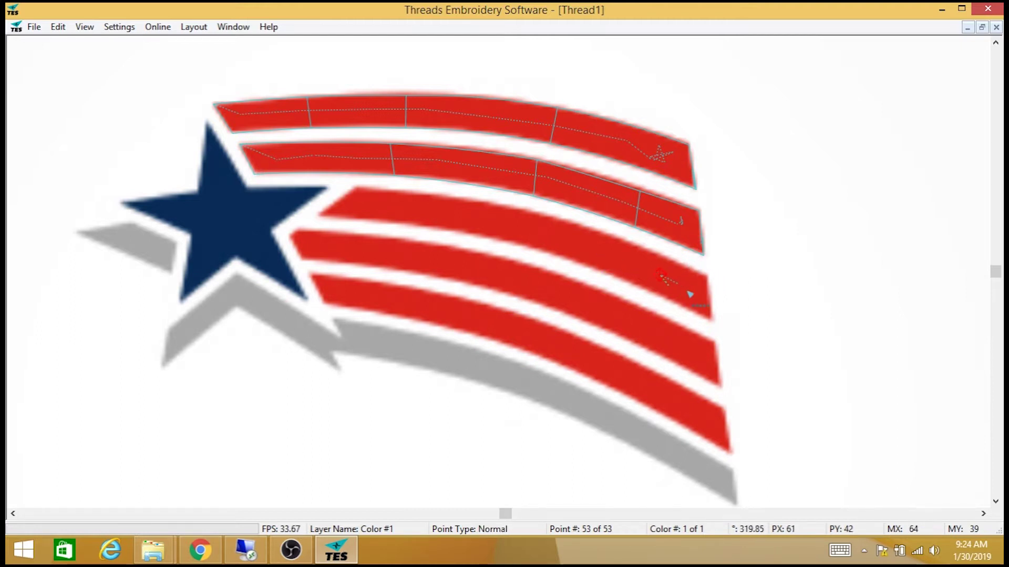
pyautogui.click(663, 277)
pyautogui.click(658, 275)
# Run Normal points along the middle of the third red stripe to its pointed end near the blue star.
pyautogui.click(581, 247)
pyautogui.click(491, 229)
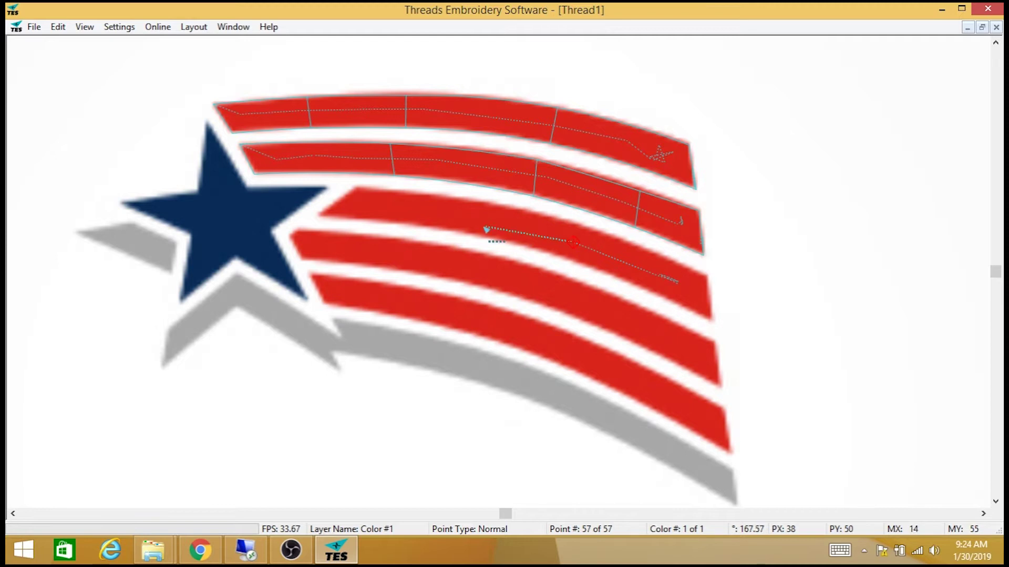
pyautogui.click(471, 220)
pyautogui.click(364, 207)
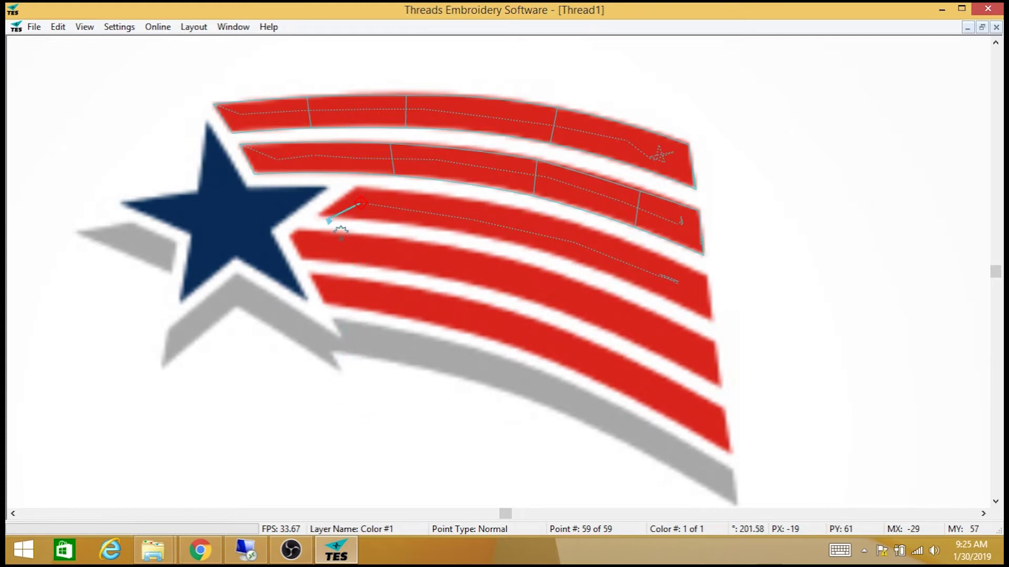
# Outline the third red stripe as an Arc Column, placing point pairs along both edges from its pointed end to the far end.
pyautogui.click(317, 211)
pyautogui.click(358, 185)
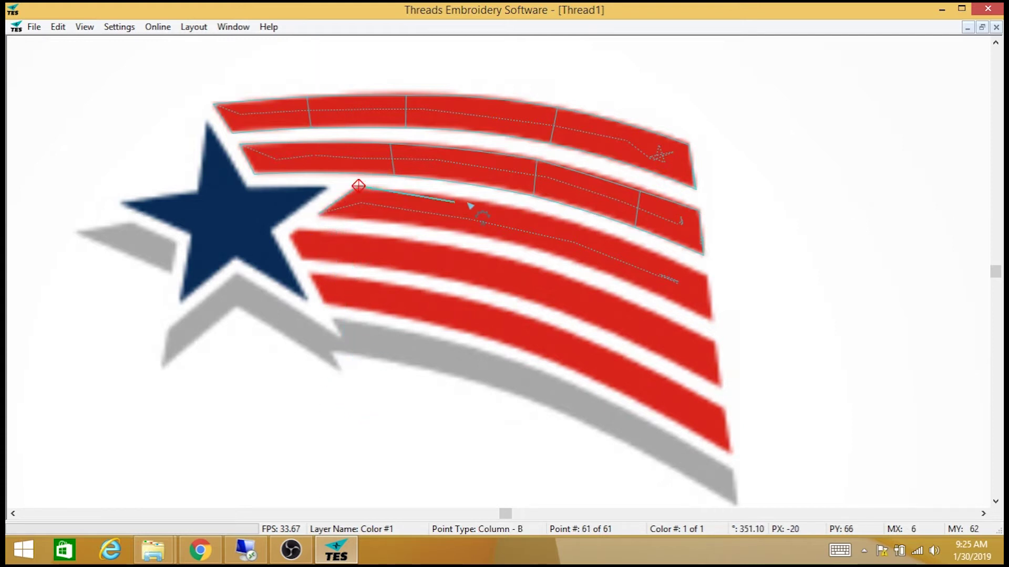
pyautogui.click(497, 204)
pyautogui.click(482, 237)
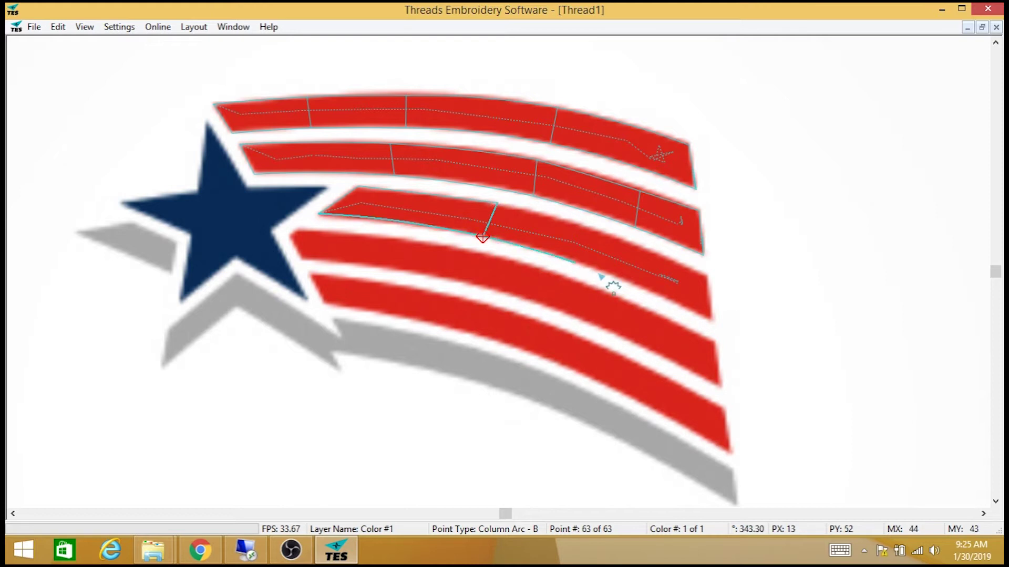
pyautogui.click(618, 274)
pyautogui.click(630, 242)
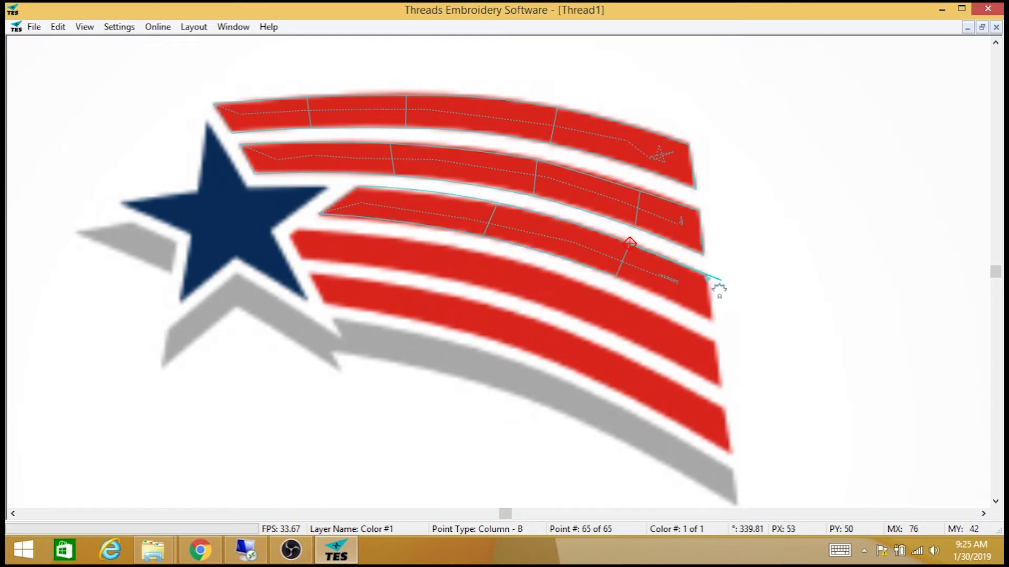
pyautogui.click(673, 261)
pyautogui.click(658, 297)
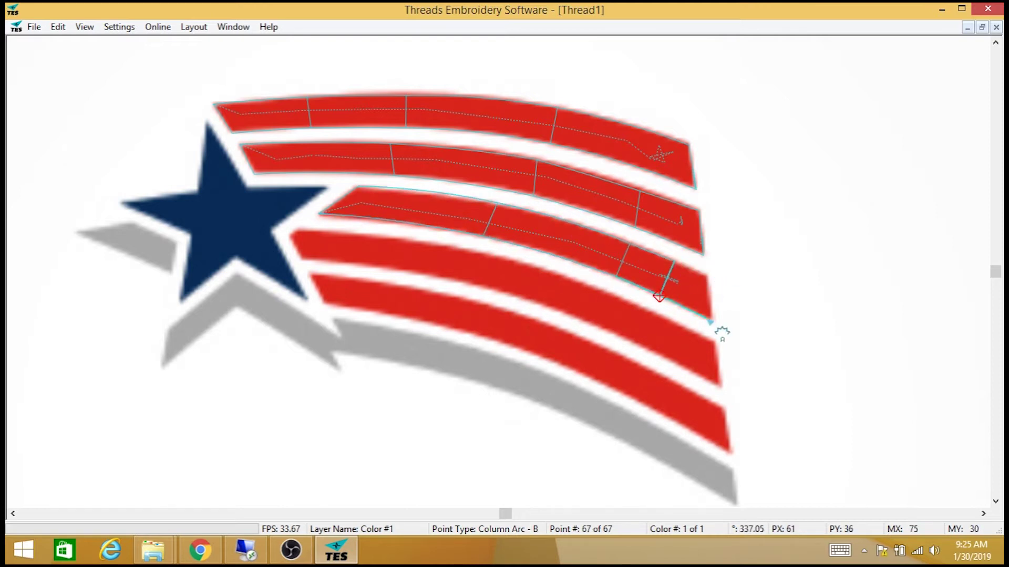
pyautogui.click(712, 323)
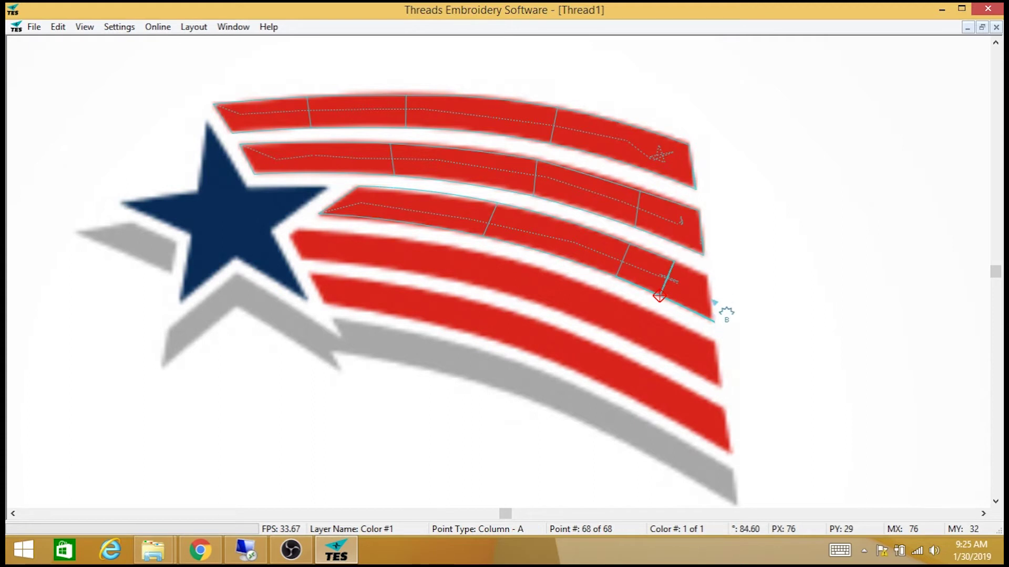
pyautogui.click(708, 274)
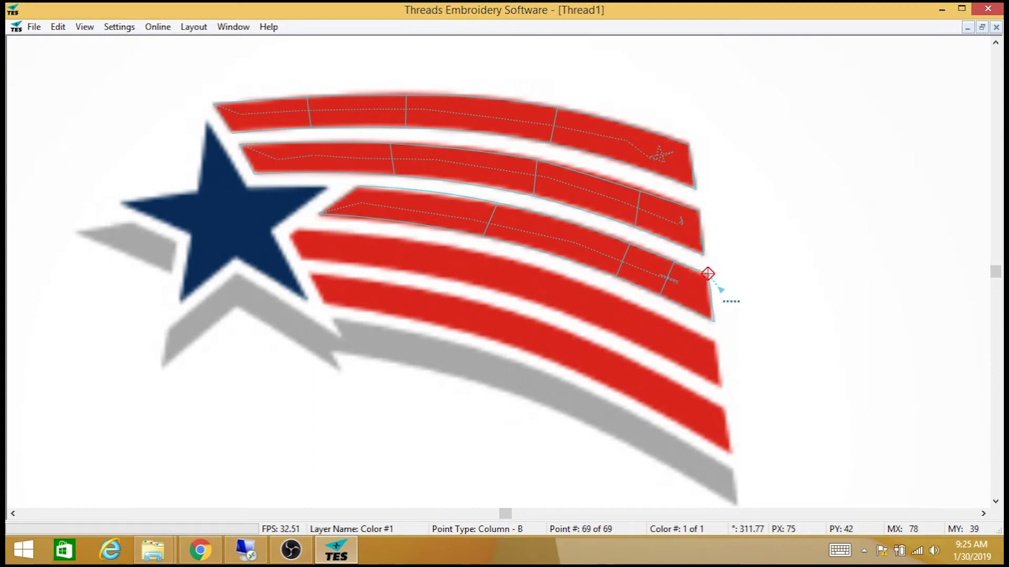
# Tie off the third stripe with four Normal points back and forth along its far end.
pyautogui.click(711, 288)
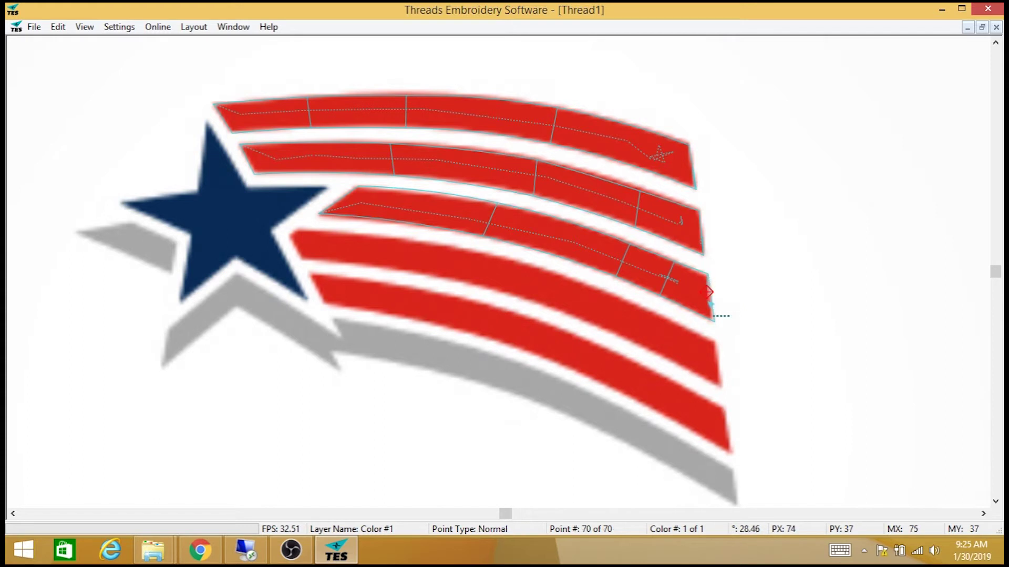
pyautogui.click(711, 304)
pyautogui.click(707, 292)
pyautogui.click(711, 314)
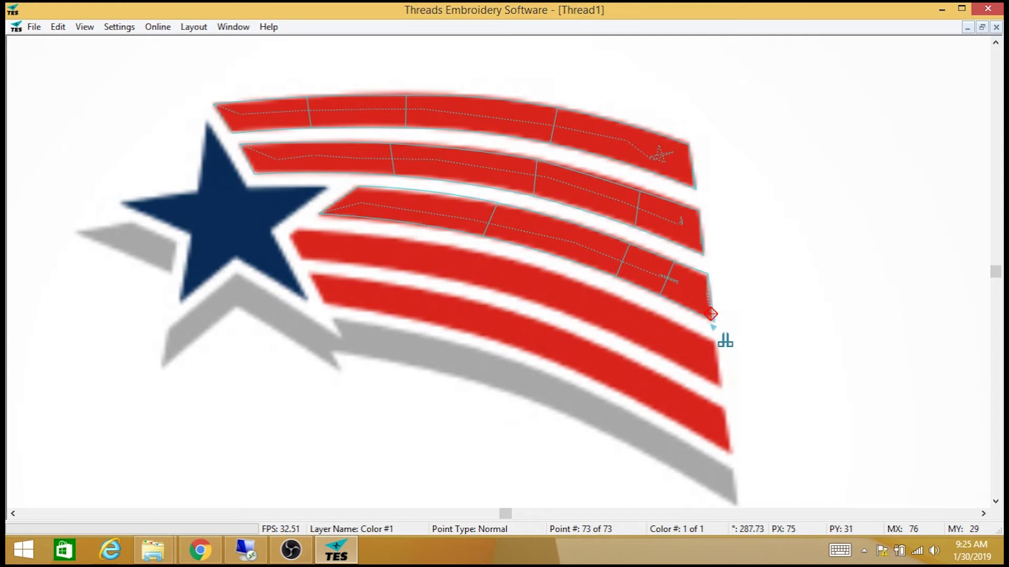
# Place a Trim point at the fourth red stripe's far end, followed by closely spaced Normal points.
pyautogui.click(696, 356)
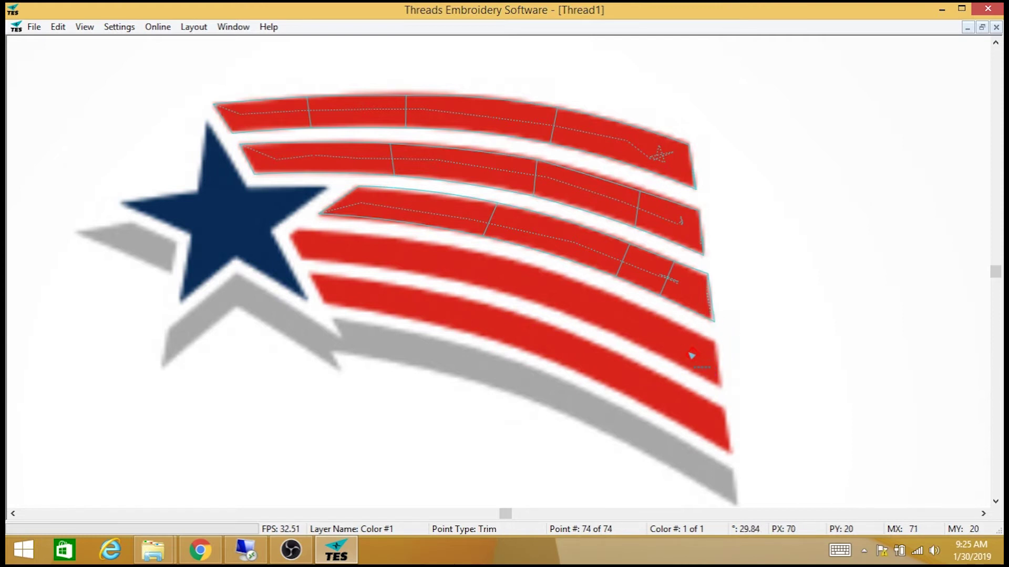
pyautogui.click(682, 347)
pyautogui.click(680, 350)
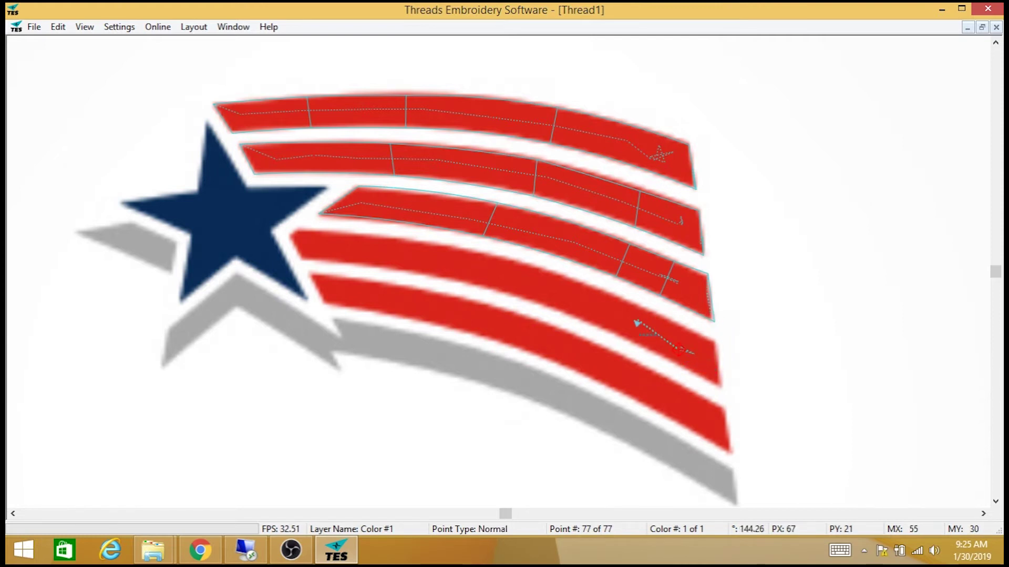
# Run Normal points along the middle of the fourth red stripe to its end beside the blue star.
pyautogui.click(636, 321)
pyautogui.click(559, 290)
pyautogui.click(486, 270)
pyautogui.click(421, 259)
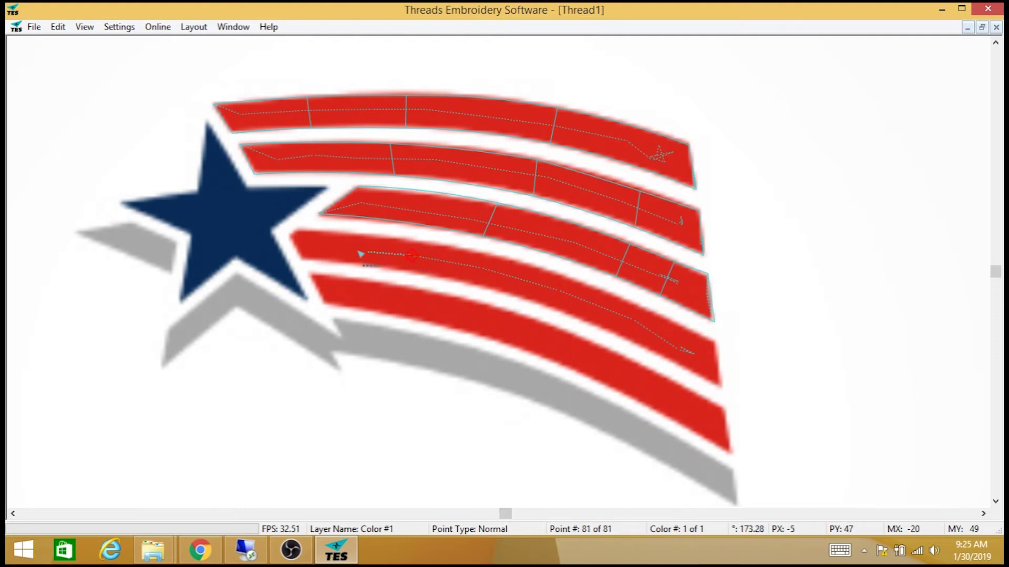
pyautogui.click(355, 250)
pyautogui.click(327, 245)
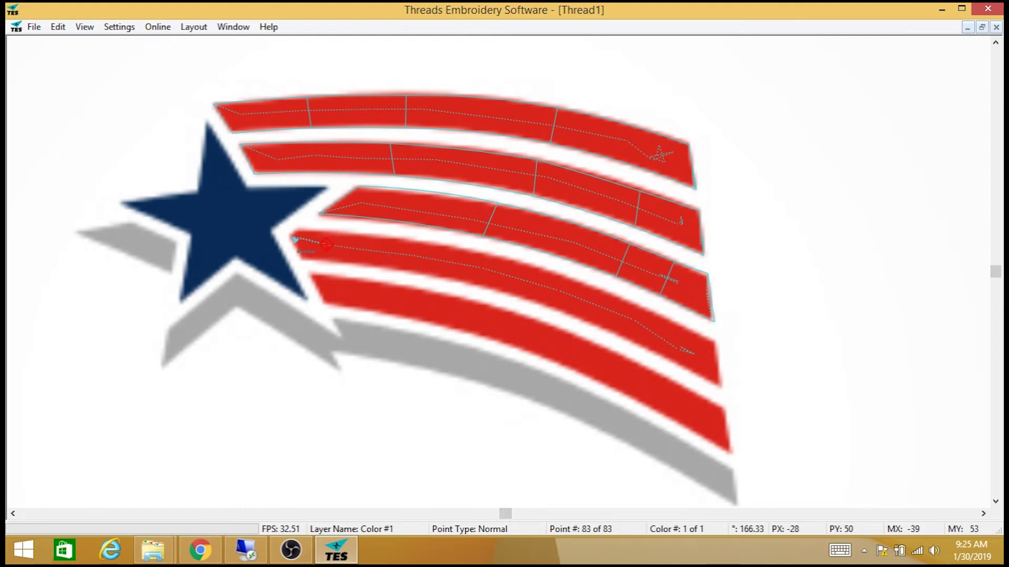
# Place four closely spaced Normal points at the fourth red stripe's end beside the blue star.
pyautogui.click(289, 237)
pyautogui.click(292, 233)
pyautogui.click(293, 245)
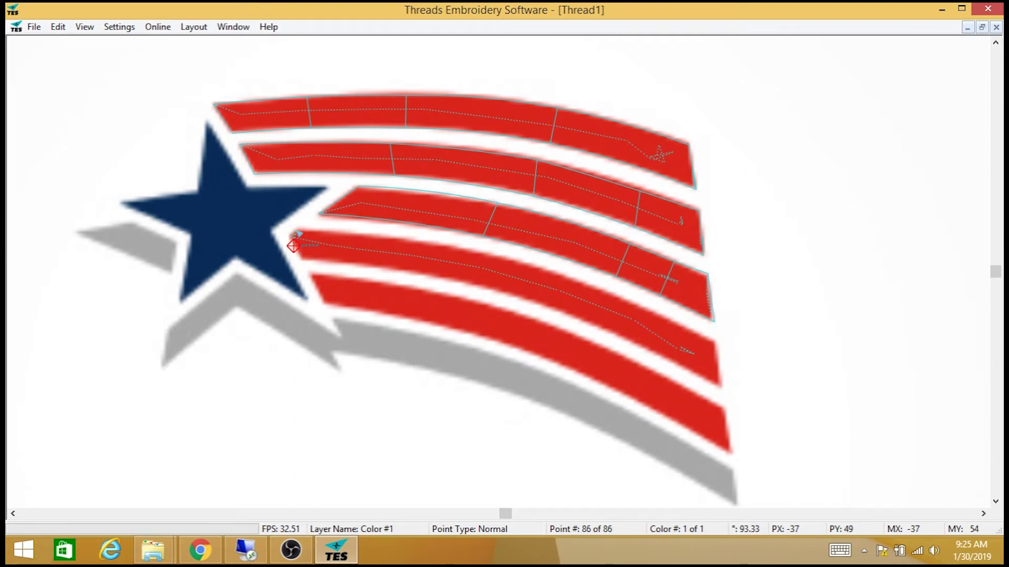
pyautogui.click(296, 228)
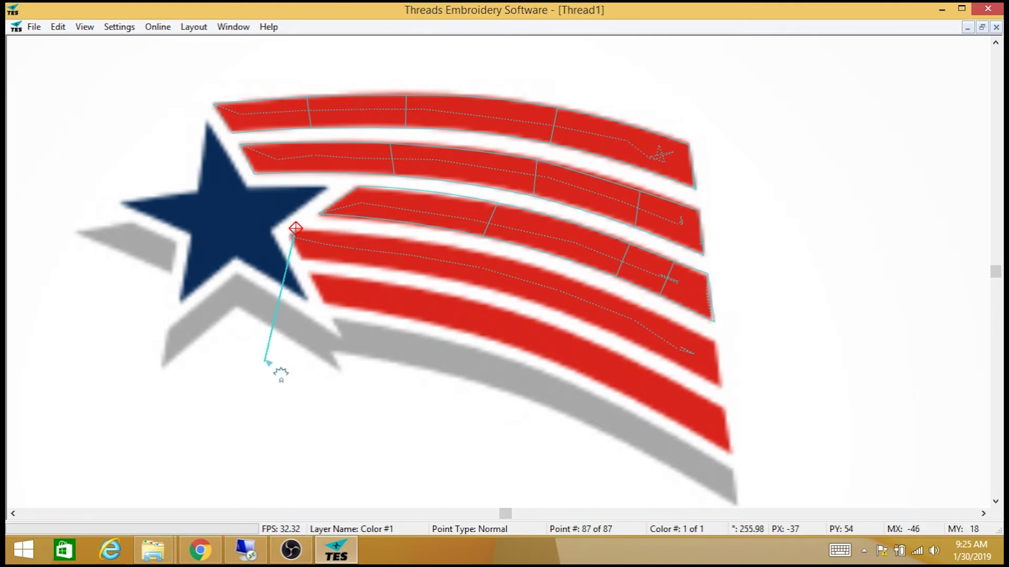
# Outline the fourth red stripe as an Arc Column, with point pairs at its star end, near its middle and at its far end.
pyautogui.click(295, 230)
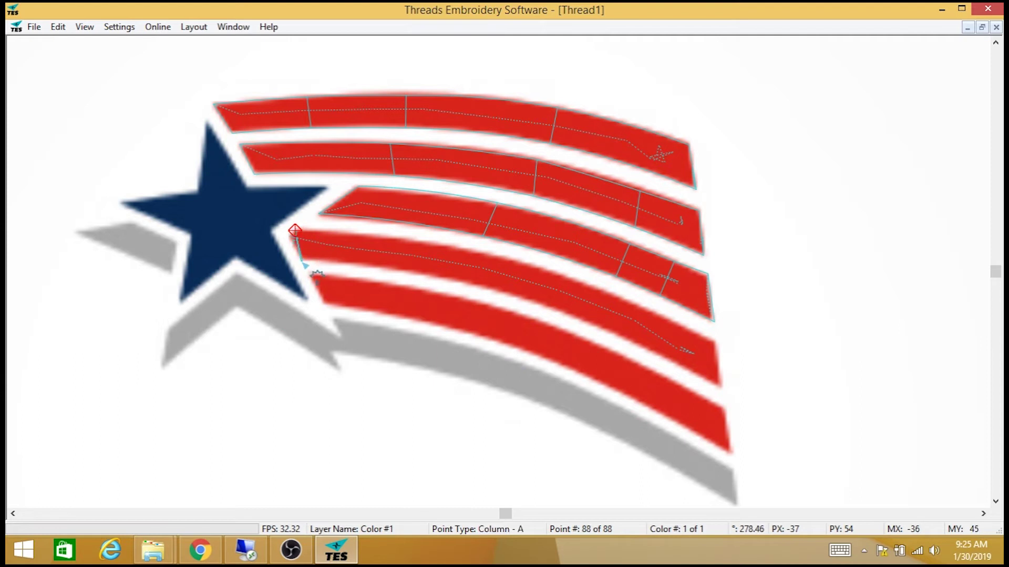
pyautogui.click(302, 263)
pyautogui.rightClick(502, 290)
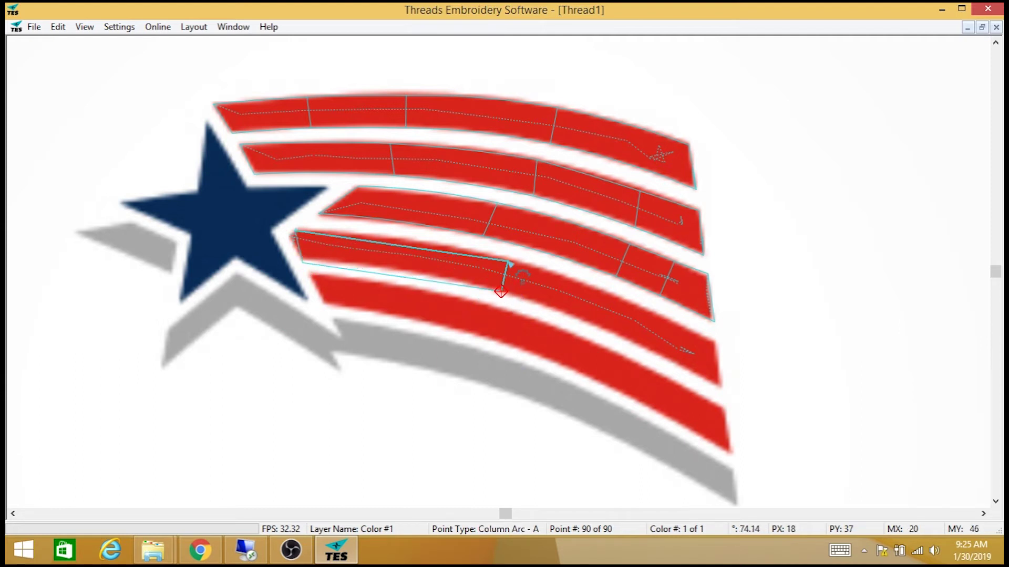
pyautogui.rightClick(508, 258)
pyautogui.click(716, 345)
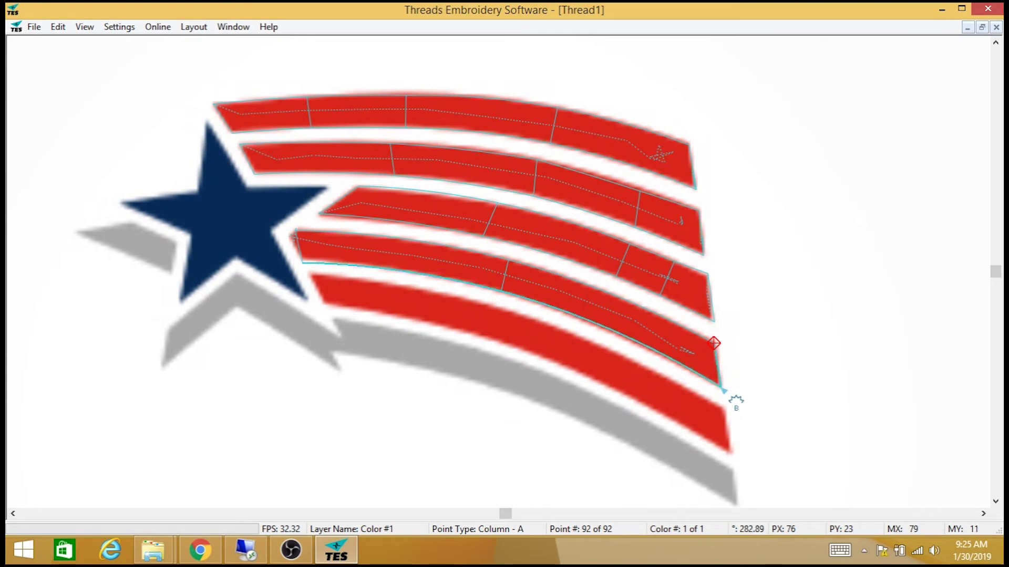
pyautogui.click(720, 388)
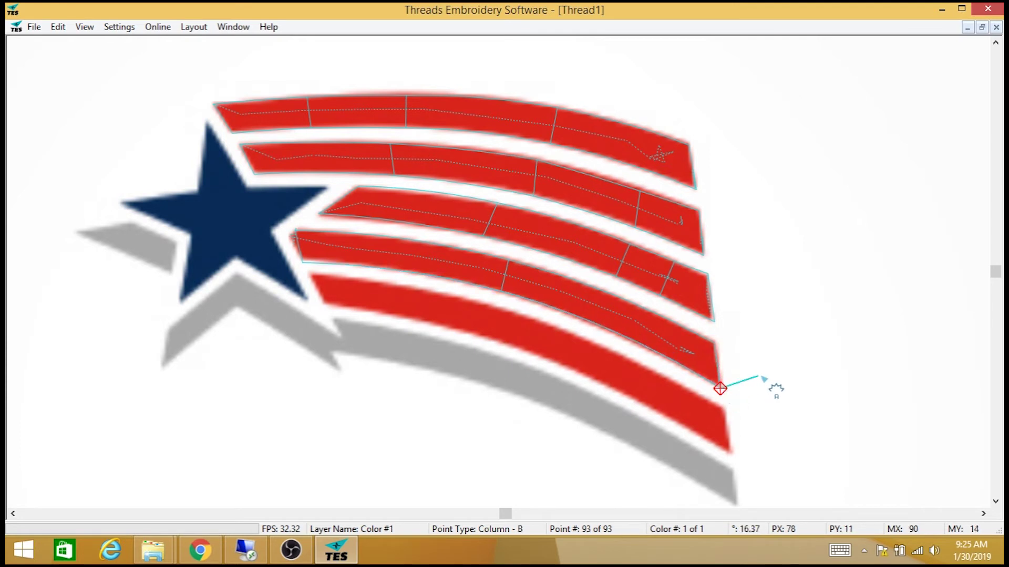
# Tie off the fourth stripe with four Normal points along its far end.
pyautogui.click(720, 385)
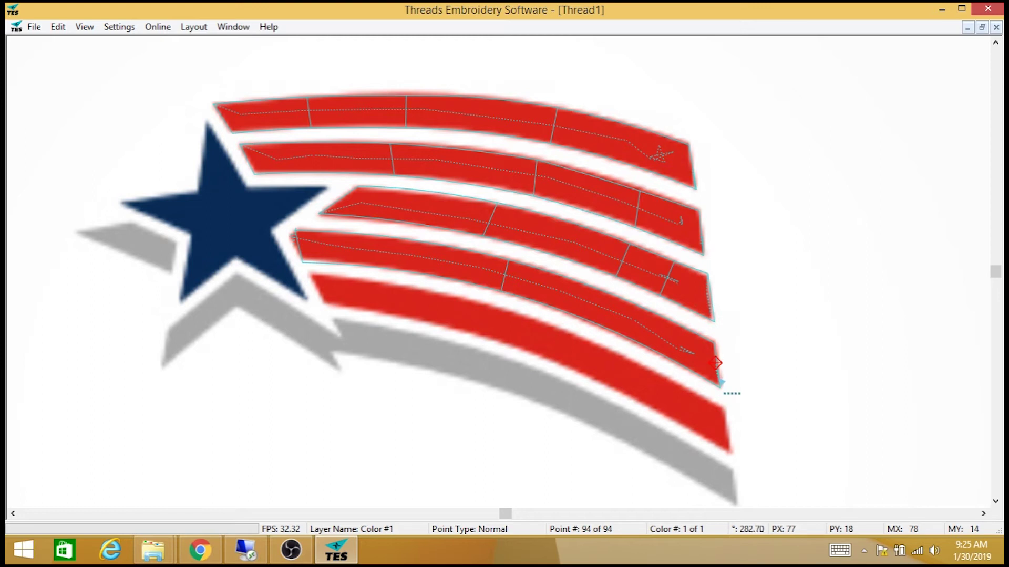
pyautogui.click(719, 378)
pyautogui.click(718, 378)
pyautogui.click(717, 378)
# Place a Trim point near the fifth red stripe's far end, with closely spaced Normal points and a Normal run along its middle toward the star.
pyautogui.click(689, 408)
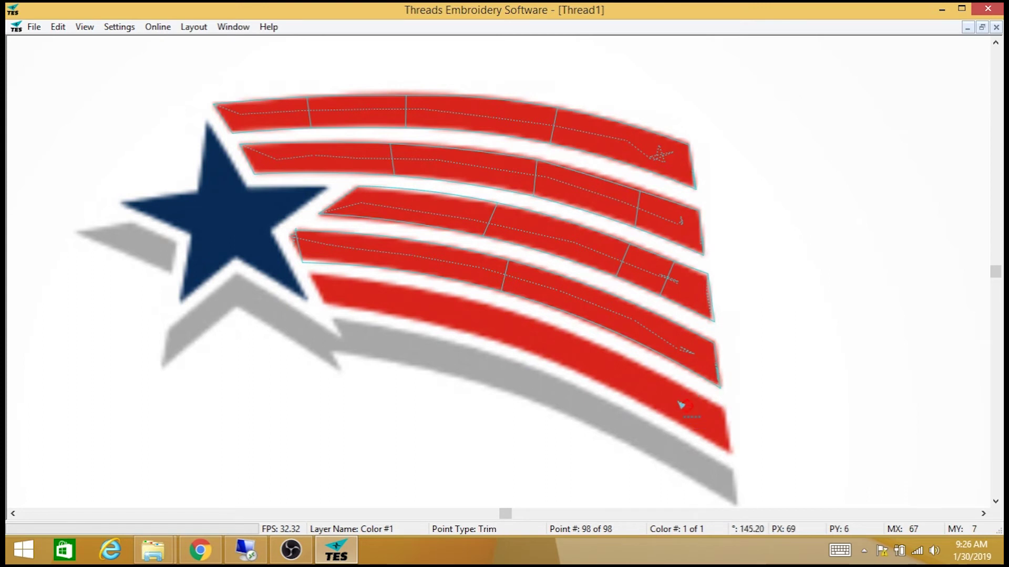
pyautogui.click(681, 404)
pyautogui.doubleClick(683, 407)
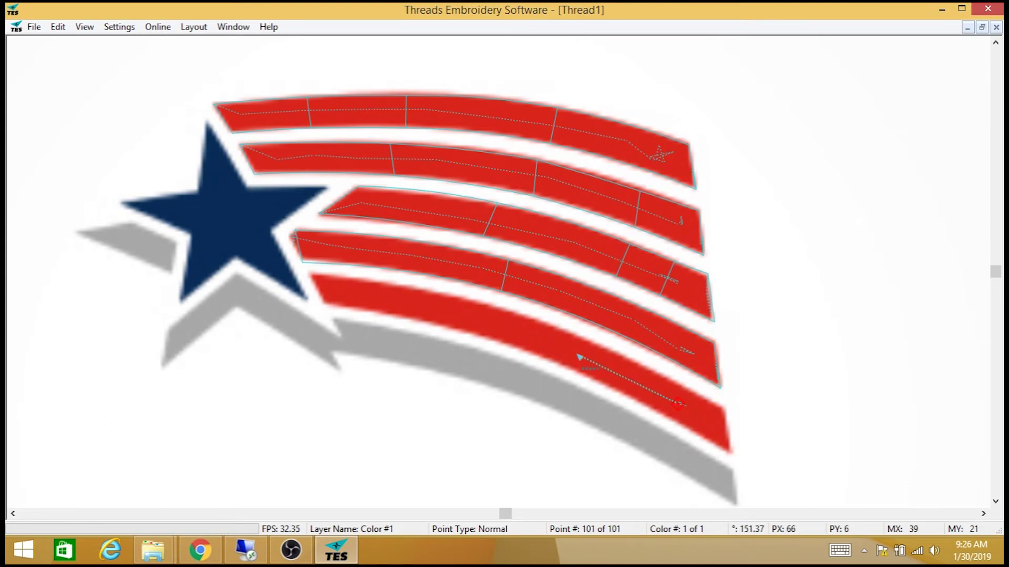
pyautogui.click(526, 339)
pyautogui.click(473, 320)
pyautogui.click(416, 301)
pyautogui.click(357, 293)
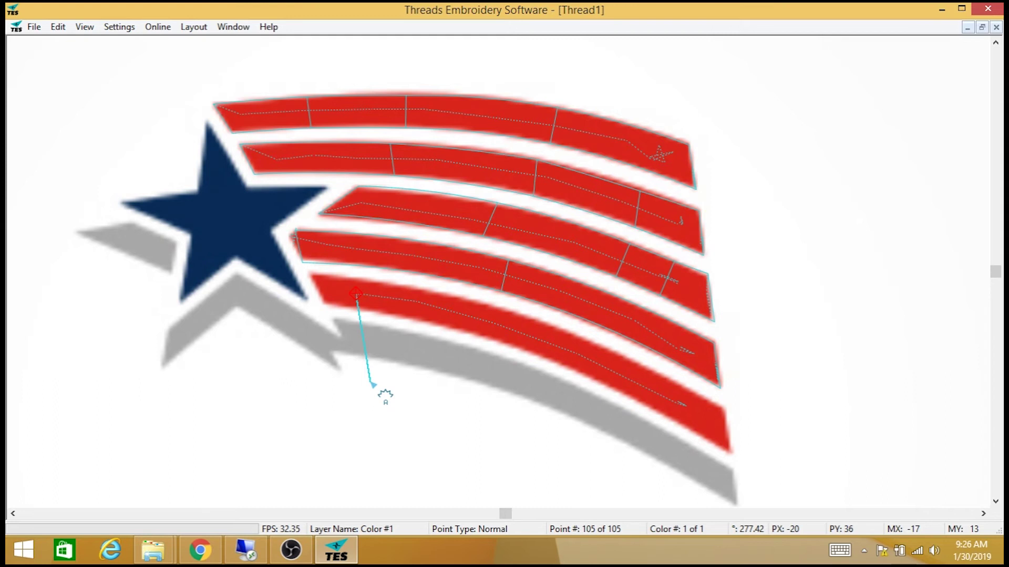
# Outline the fifth red stripe as an Arc Column with five point pairs from its star end to its far end, and finish placing points.
pyautogui.click(310, 275)
pyautogui.click(326, 306)
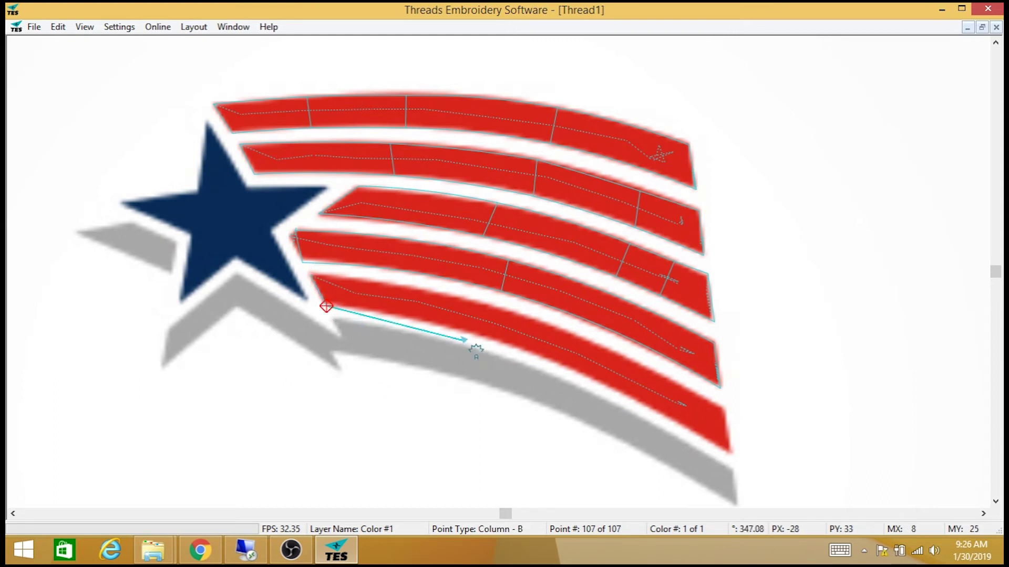
pyautogui.click(458, 332)
pyautogui.click(466, 297)
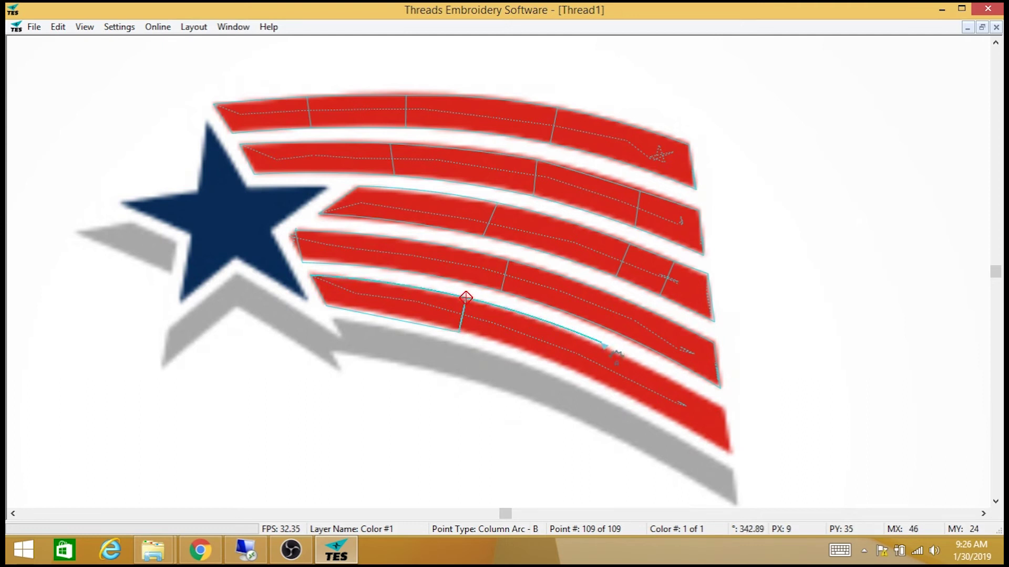
pyautogui.click(601, 347)
pyautogui.click(594, 376)
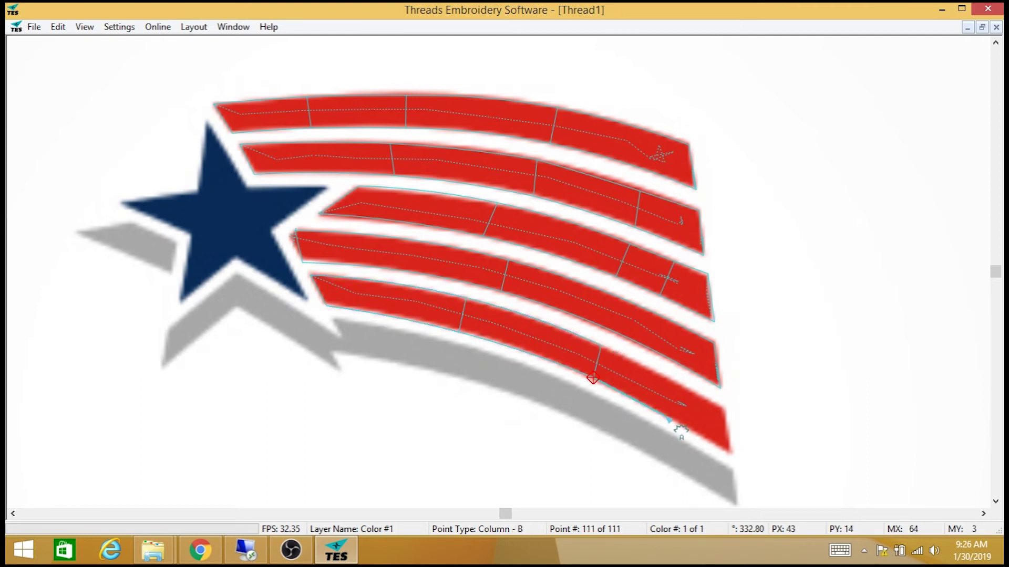
pyautogui.click(666, 418)
pyautogui.click(677, 385)
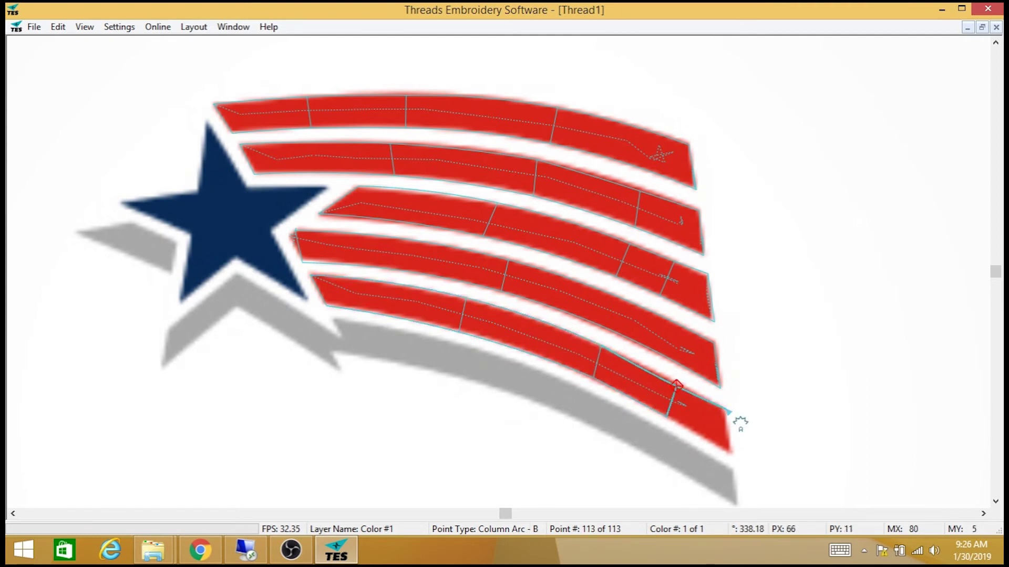
pyautogui.click(725, 409)
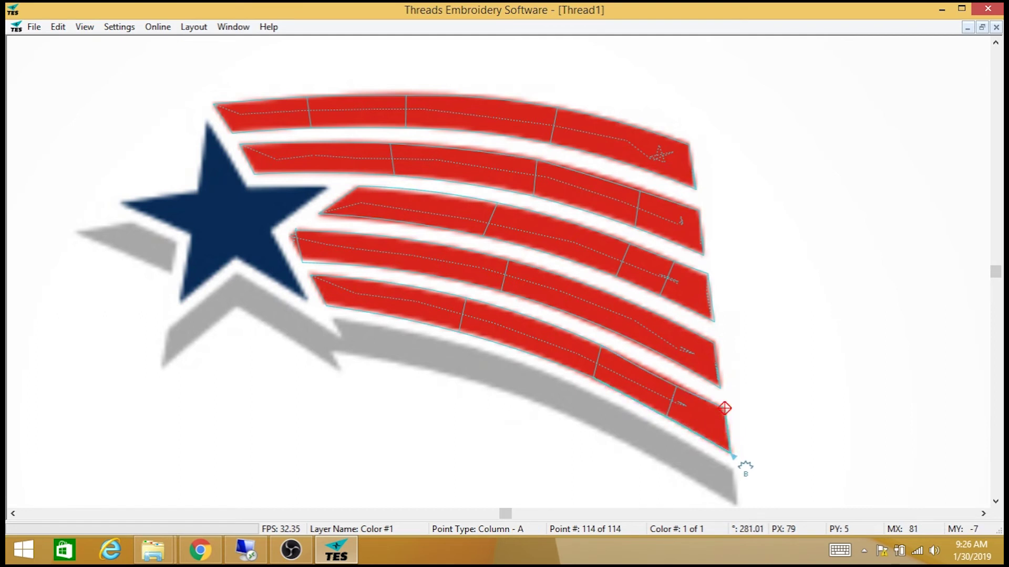
pyautogui.click(731, 454)
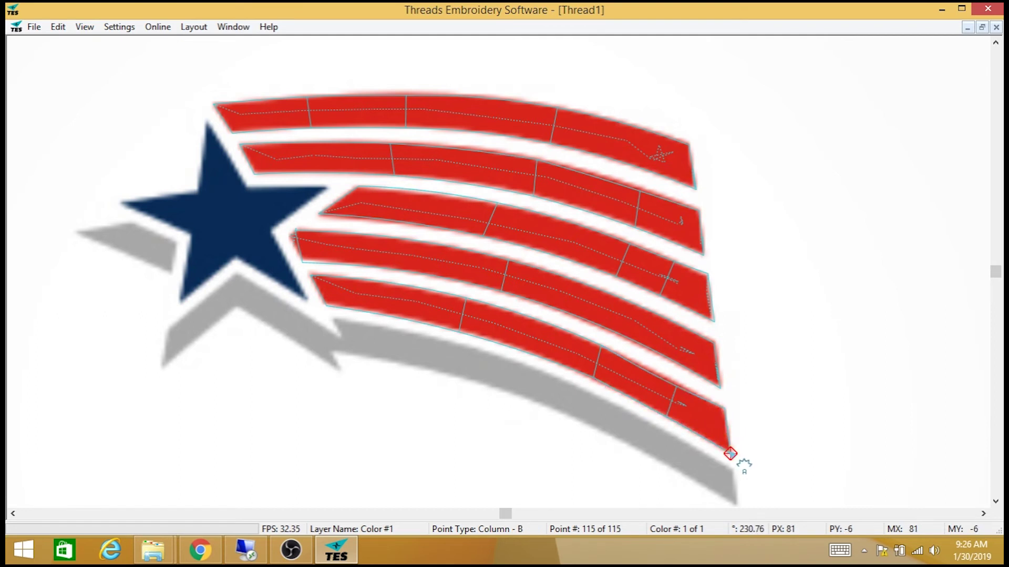
pyautogui.press('Return')
# Examine an upper-edge point on the fifth and third stripes, and leave the full-screen view to see the whole flag.
pyautogui.click(677, 386)
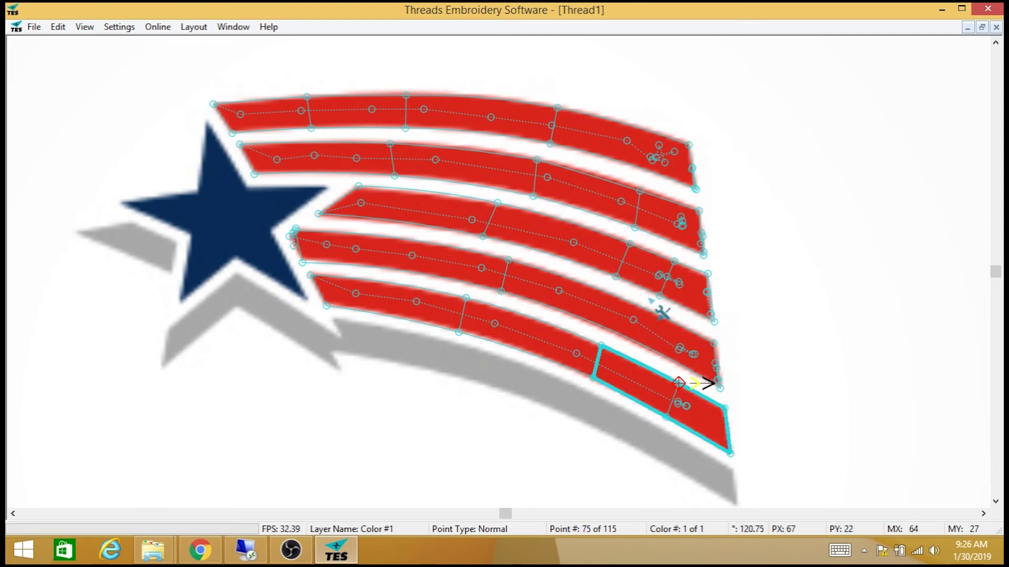
pyautogui.click(630, 243)
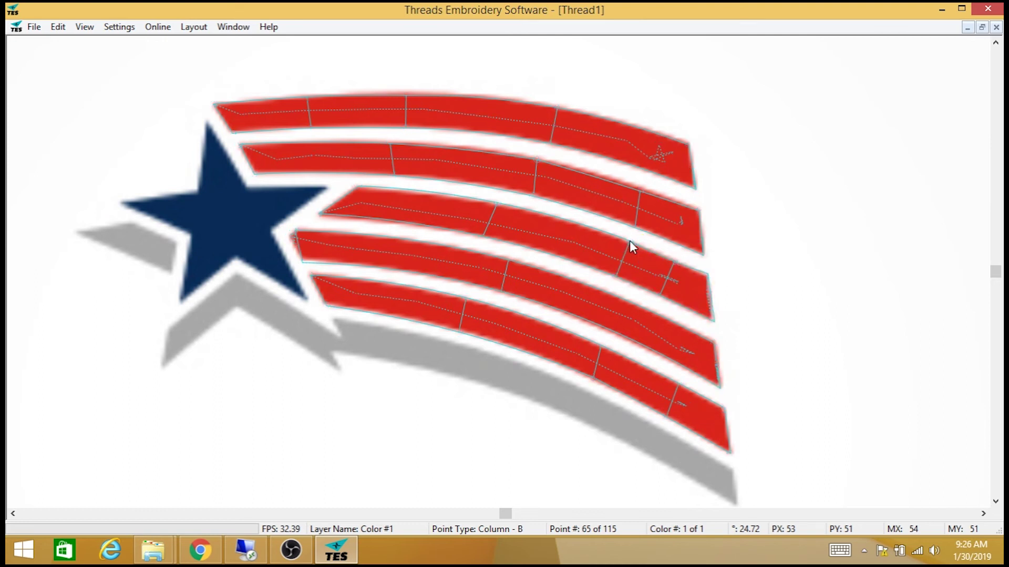
pyautogui.press('Escape')
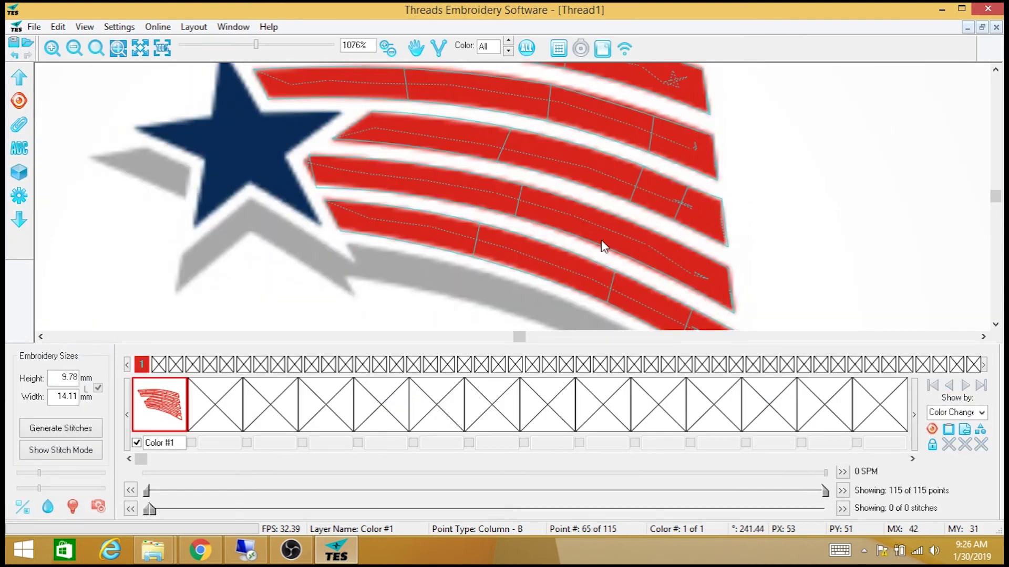
pyautogui.scroll(-4, 601, 239)
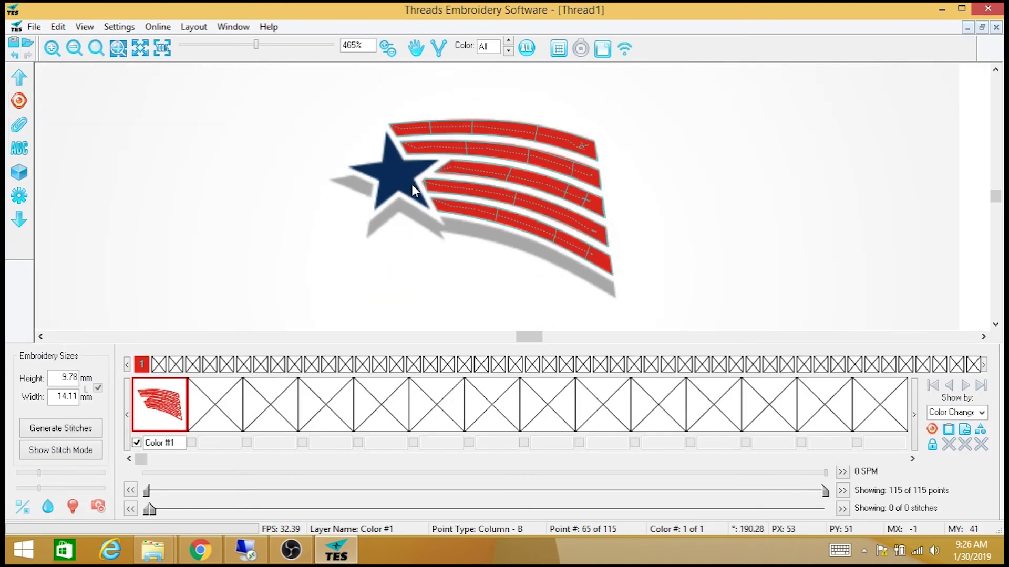
# Set the embroidery height to 25.00 mm.
pyautogui.moveTo(53, 376); pyautogui.dragTo(105, 379)
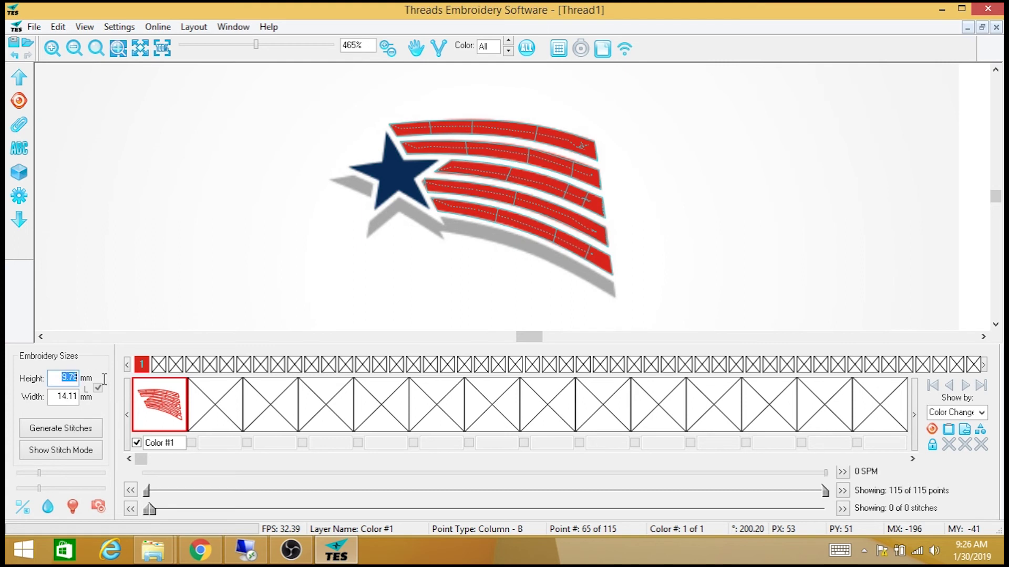
pyautogui.write('45')
pyautogui.write('25.00')
# Generate and display the stitches for the five red stripes, and hide the background logo image.
pyautogui.click(86, 452)
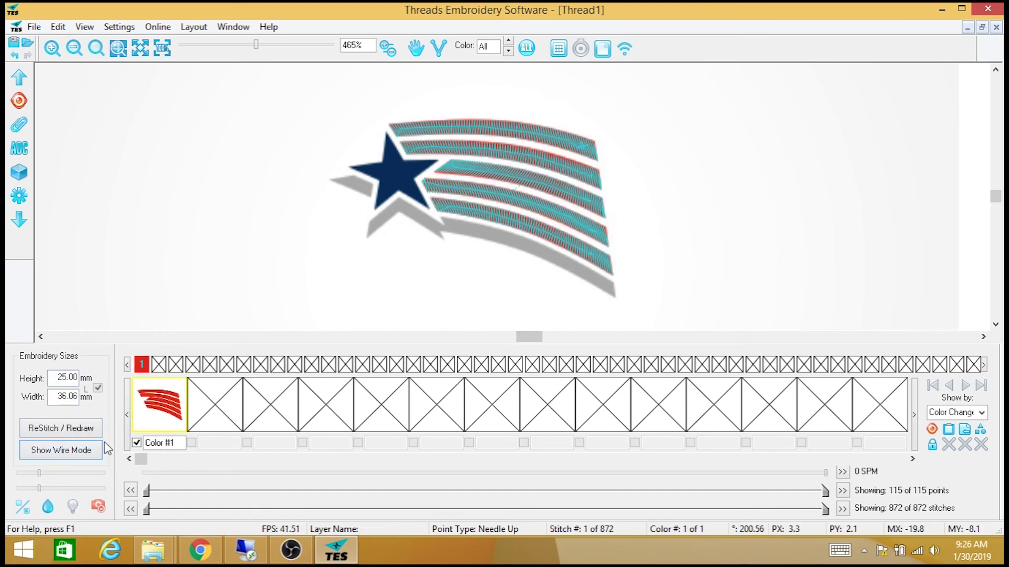
pyautogui.click(98, 506)
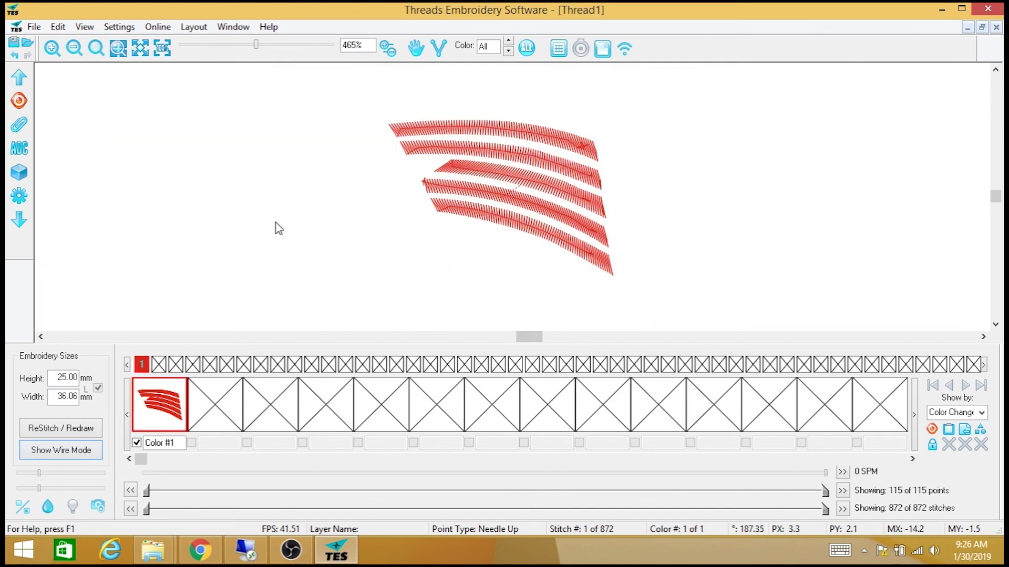
pyautogui.scroll(-2, 279, 228)
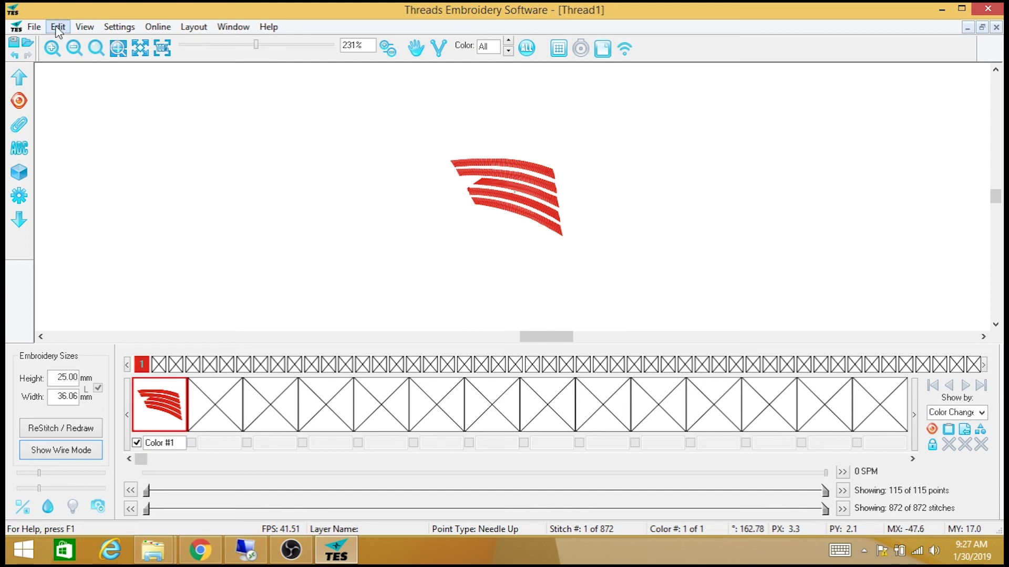
# Save the design on the Desktop as a Threads Embroidery Software file named flag.
pyautogui.click(34, 27)
pyautogui.click(49, 118)
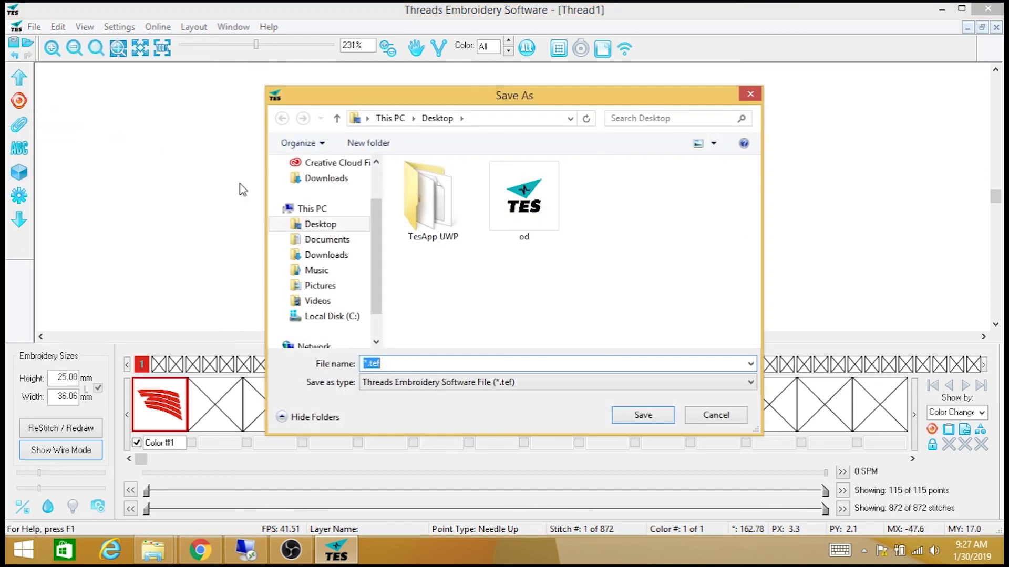
pyautogui.write('flag')
pyautogui.click(663, 416)
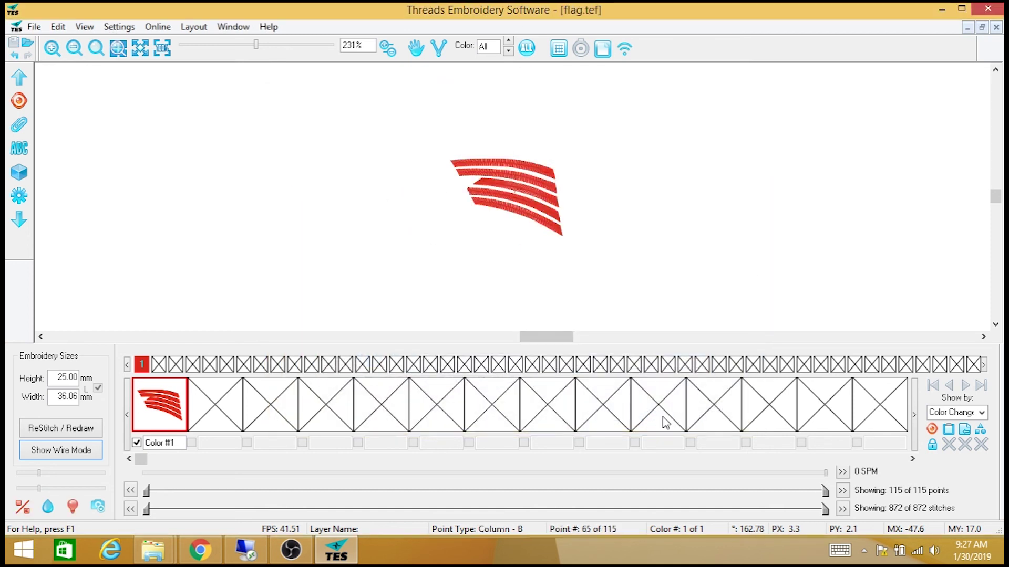